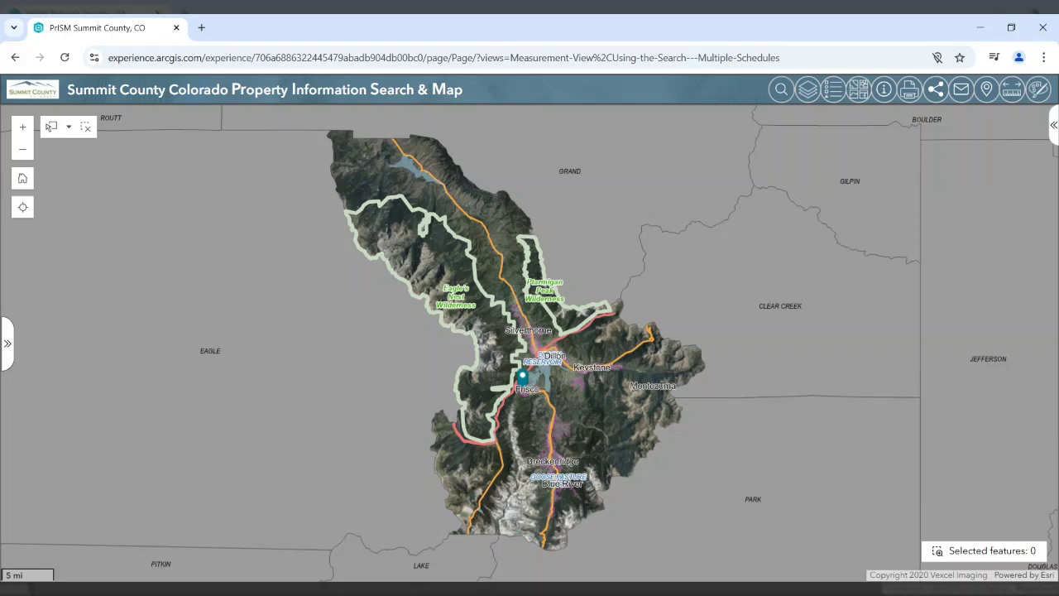
Step: Open the category search and show its list of searchable categories
click(781, 89)
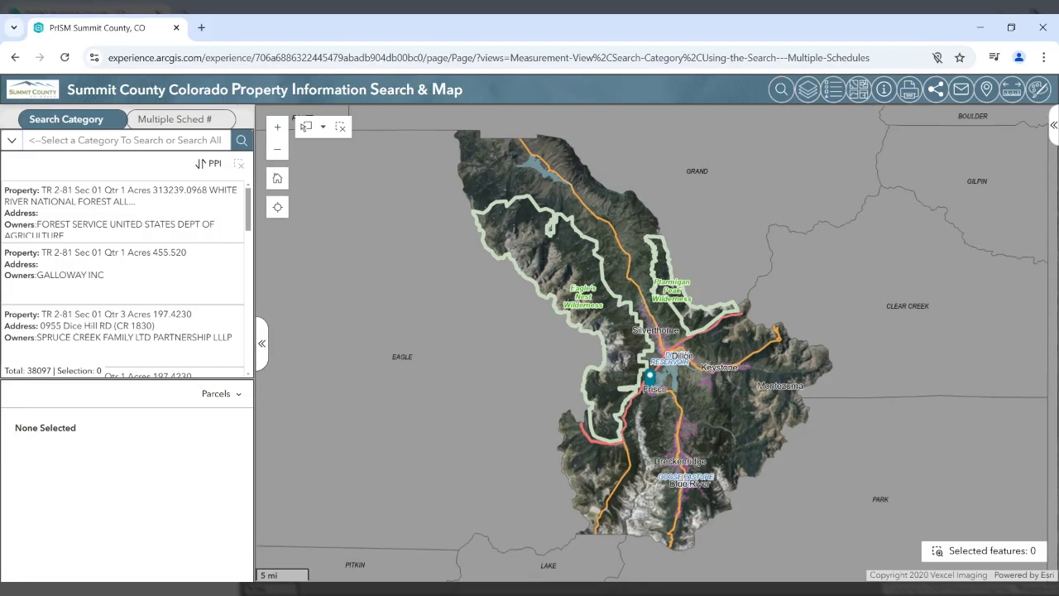
click(11, 141)
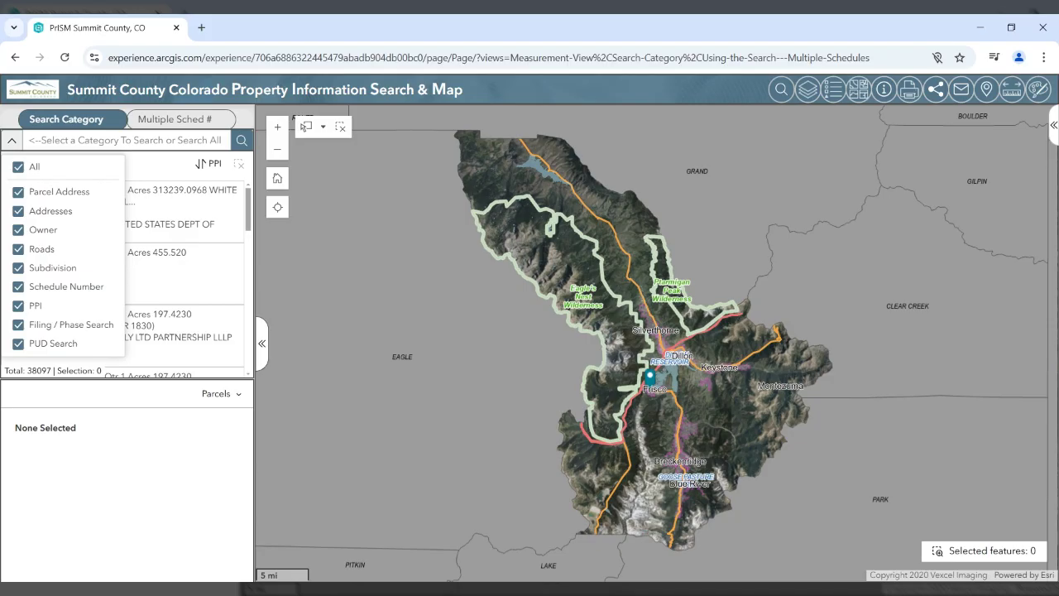
Step: Uncheck every category except Parcel Address and return to the search box
click(18, 166)
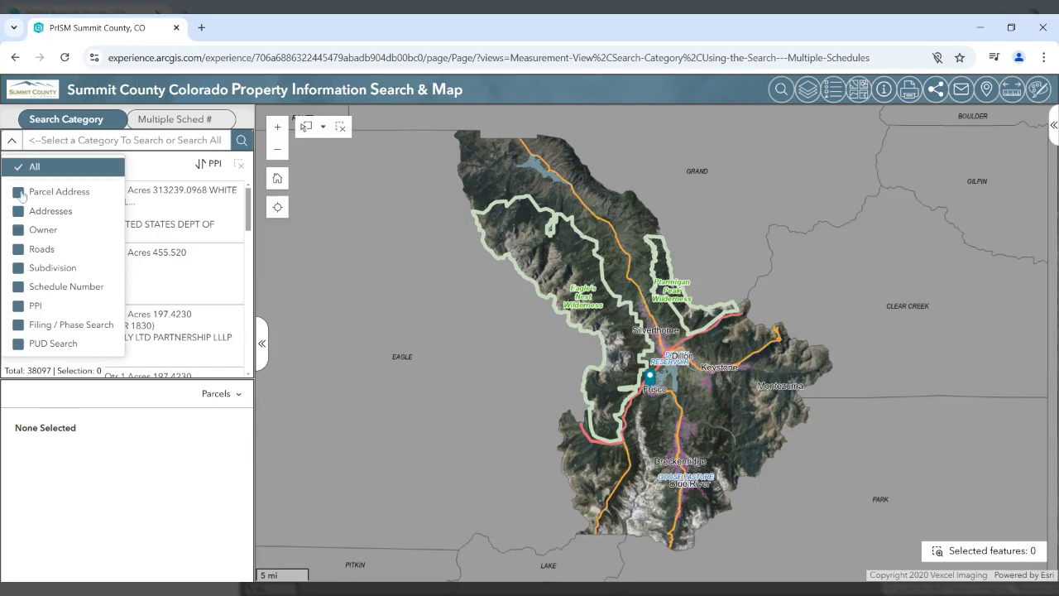
click(19, 192)
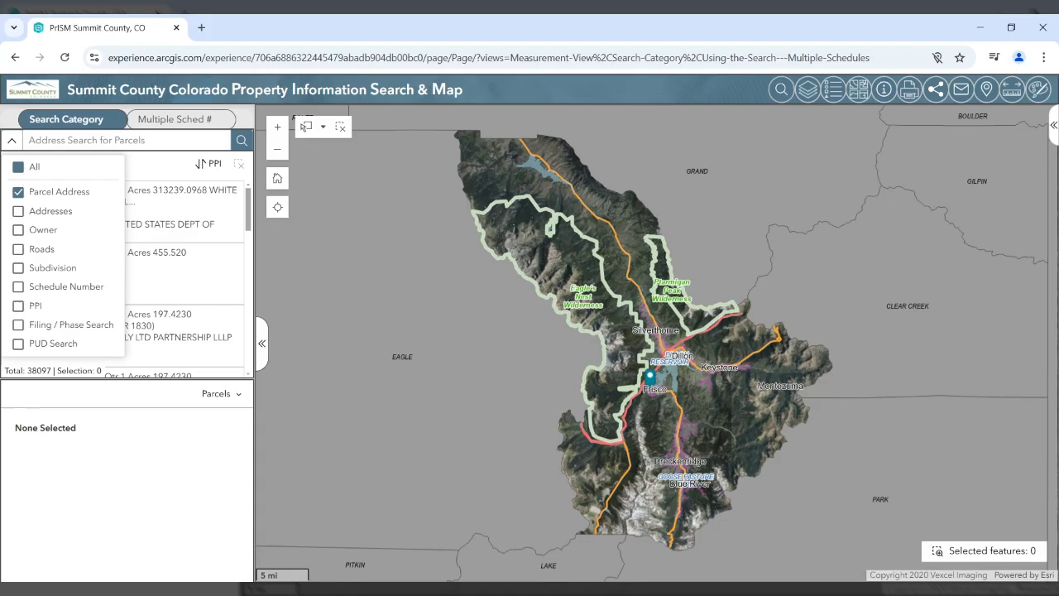
click(29, 140)
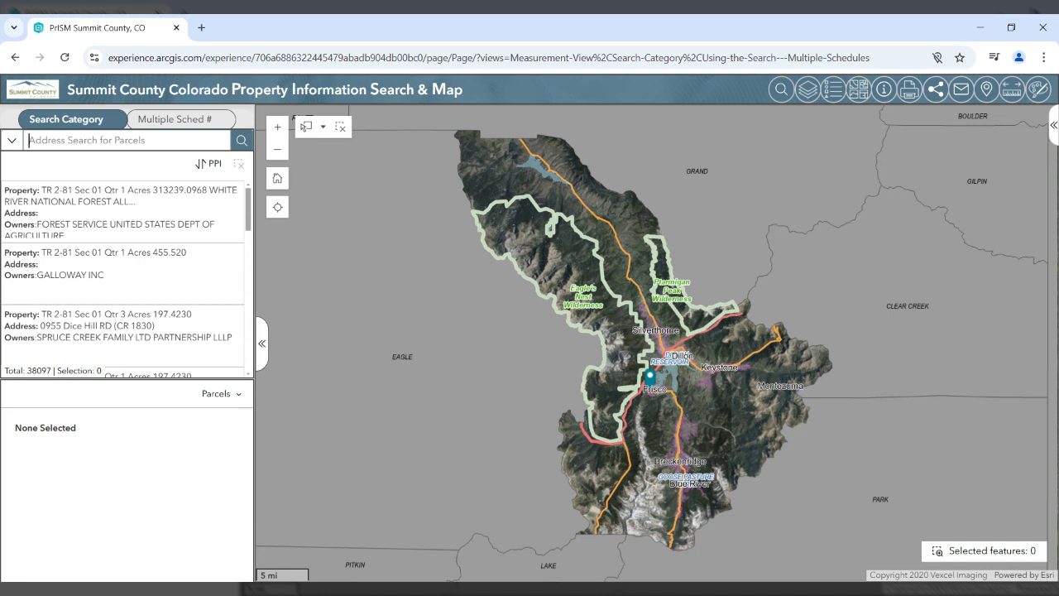
text(37)
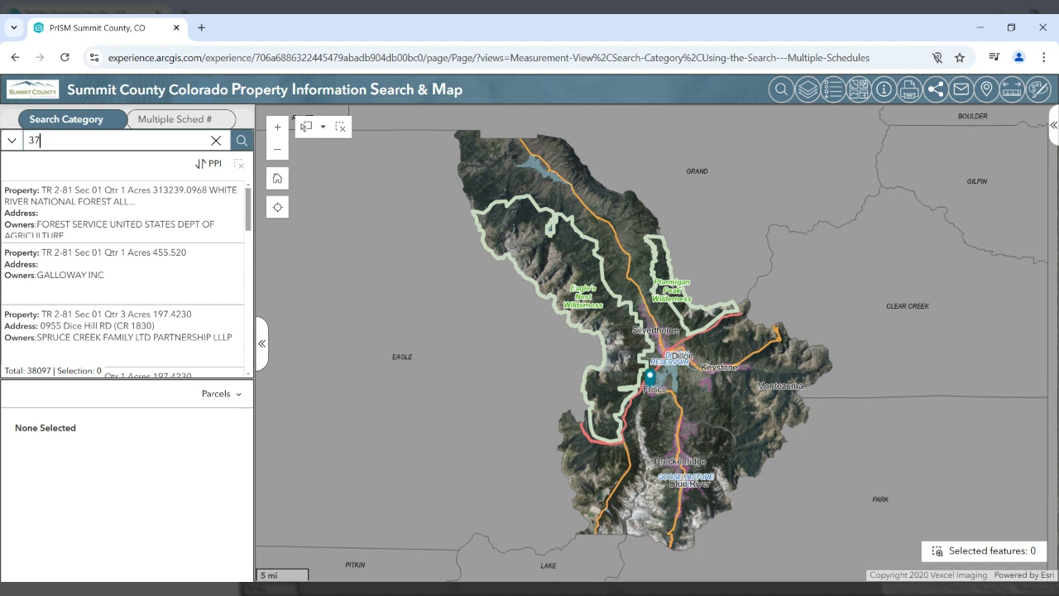
text( peak one)
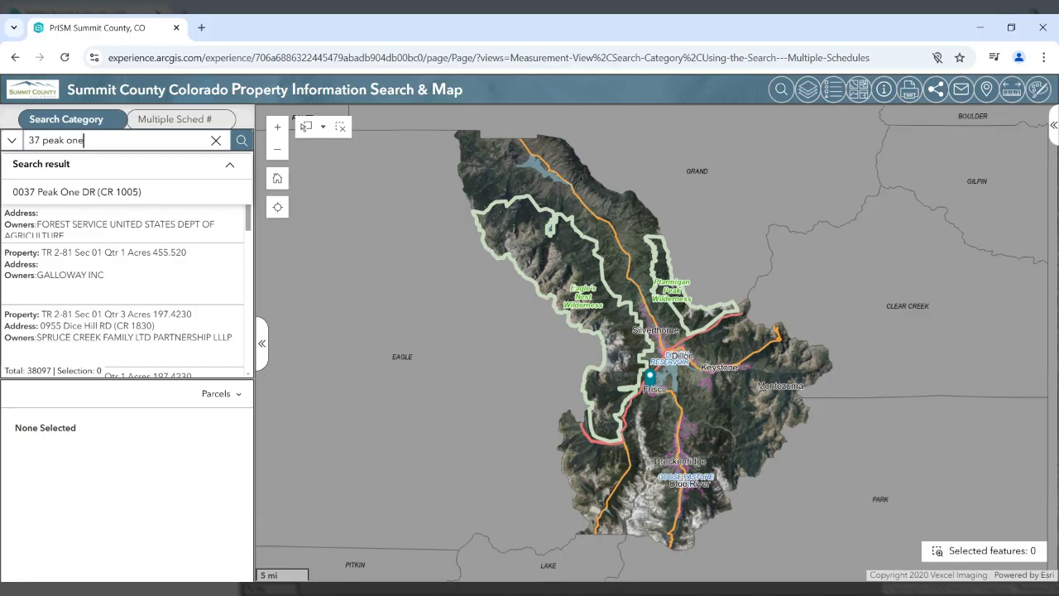
click(123, 196)
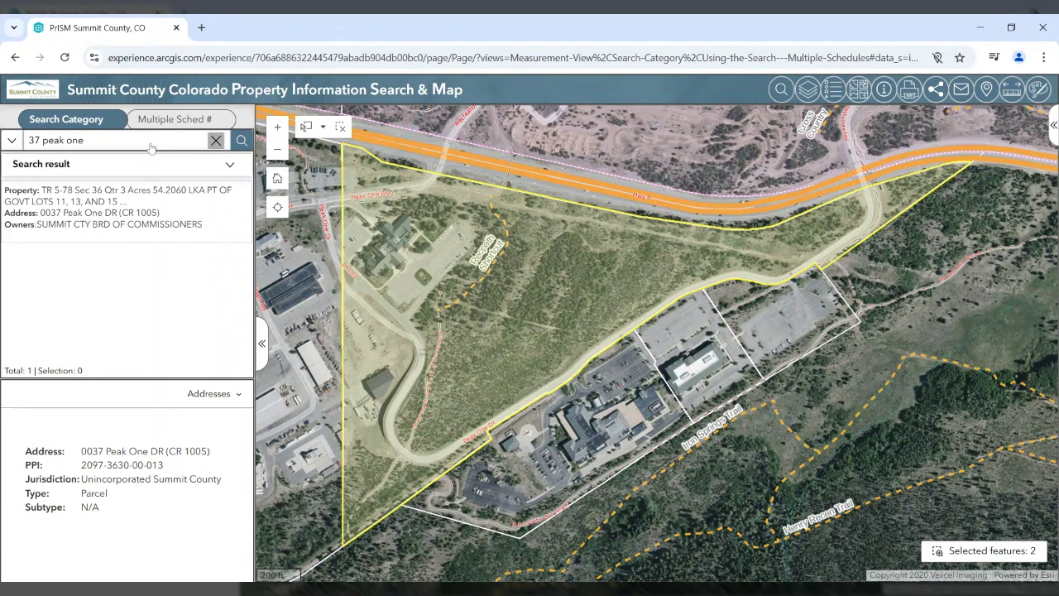
click(216, 140)
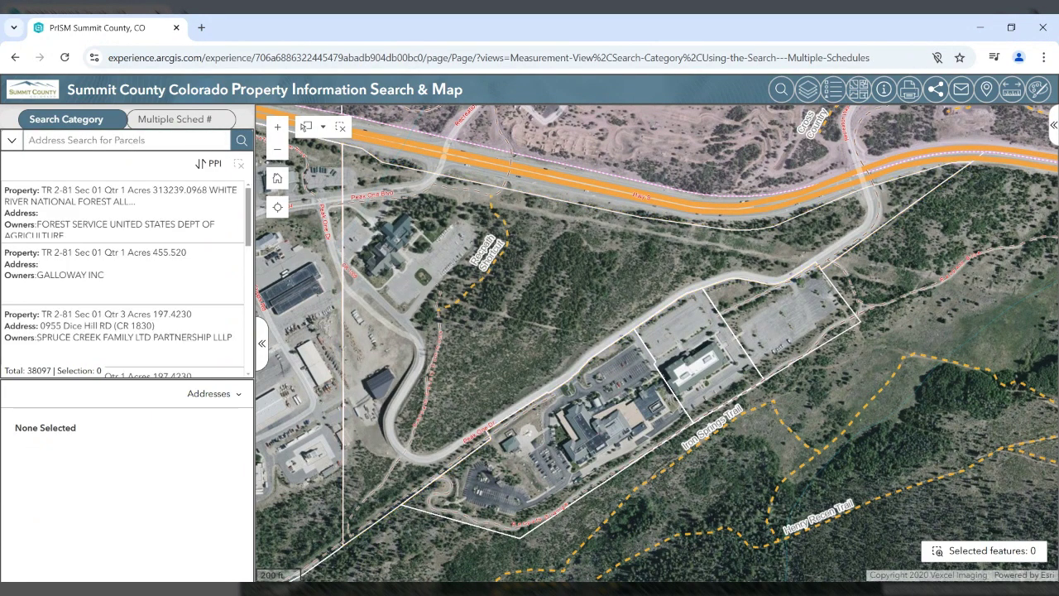
Step: Search '412 s main' and select the 412 S Main ST UNIT 2A1 suggestion
text(412)
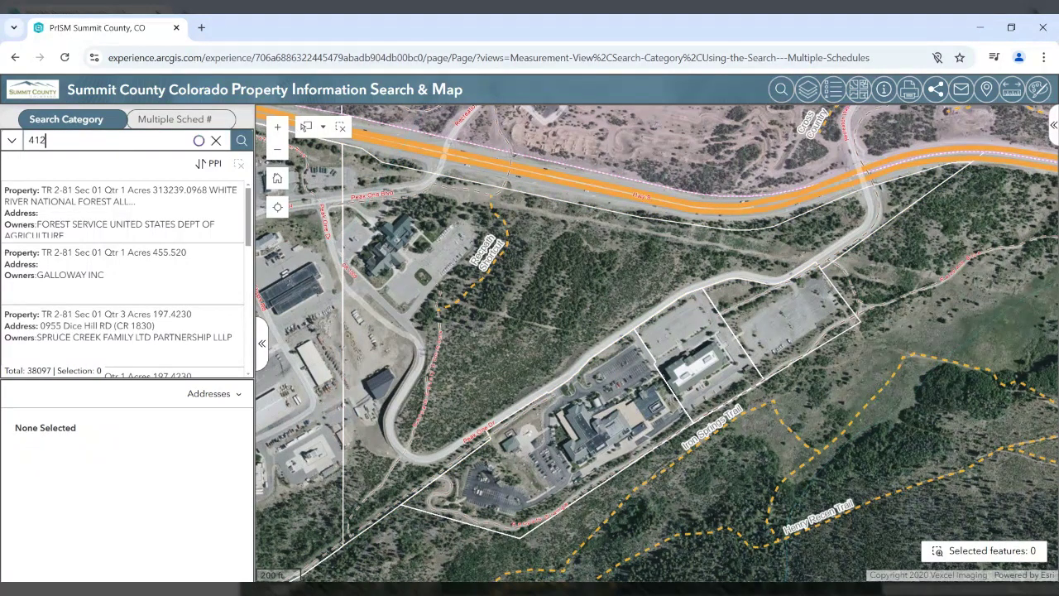
text( s main)
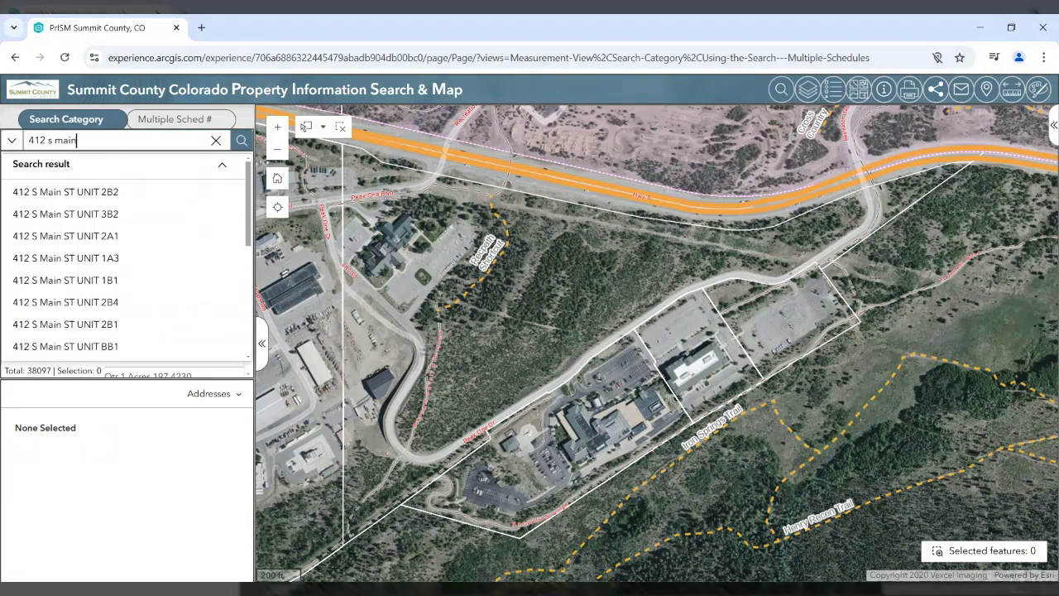
click(224, 168)
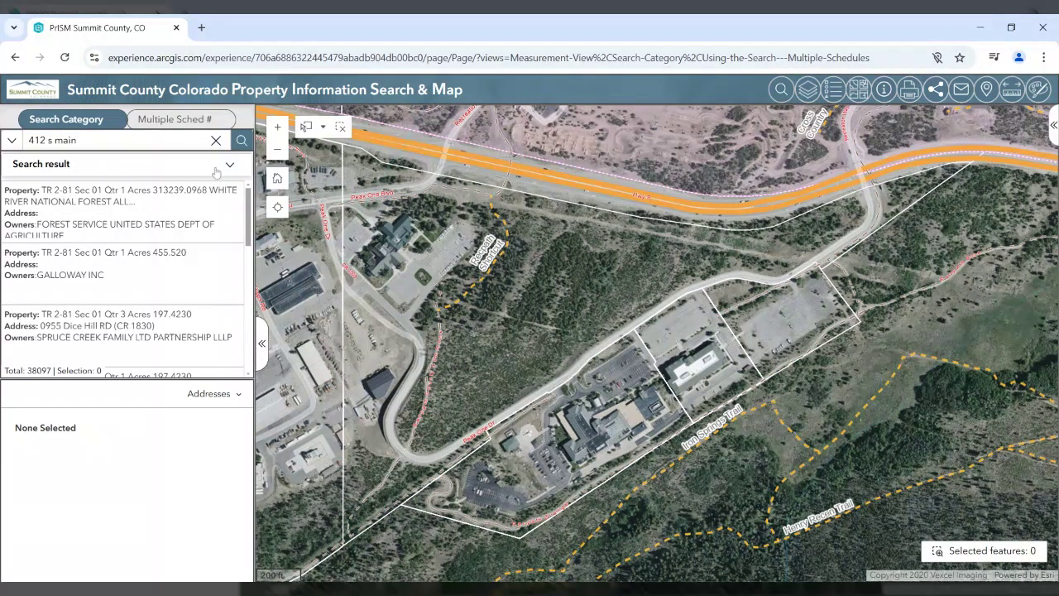
click(209, 170)
click(101, 238)
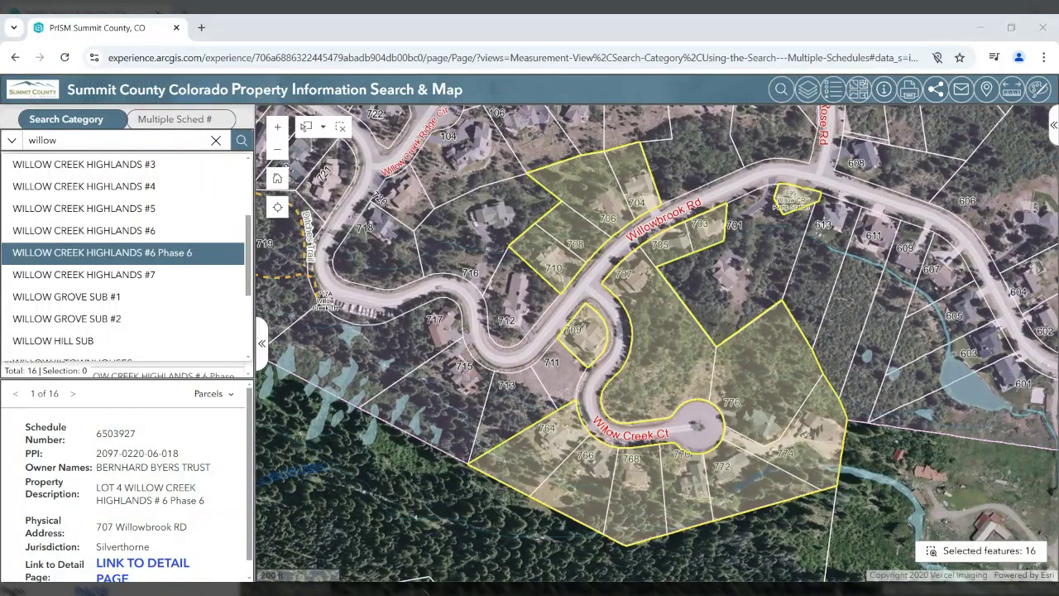
Step: Clear the willow search so no parcels remain selected
click(216, 141)
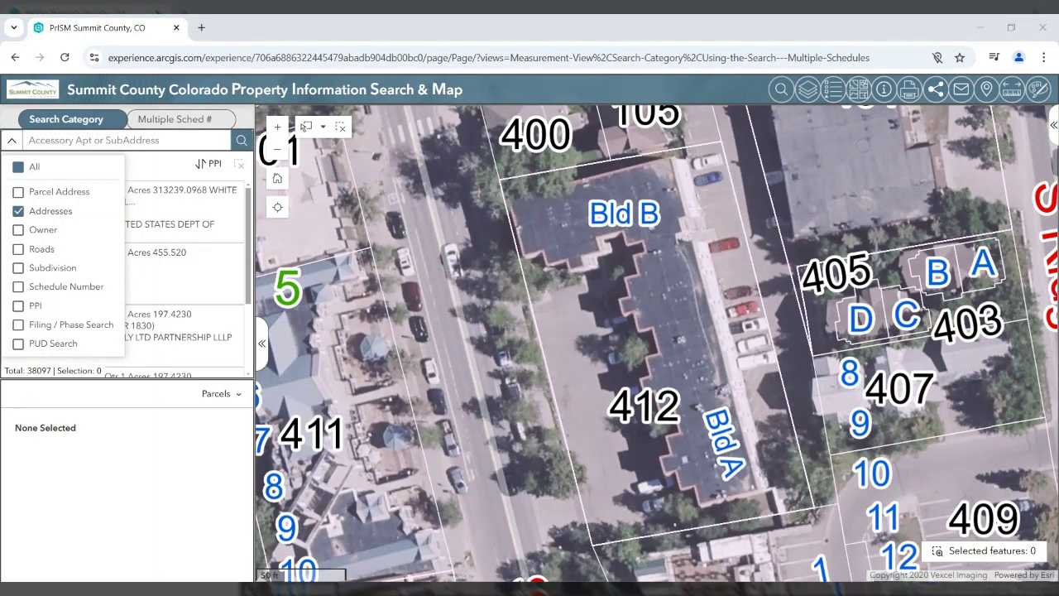
Step: Search '234 alpine' and zoom to the 0234 Alpine RD (CR 56) parcel
click(29, 140)
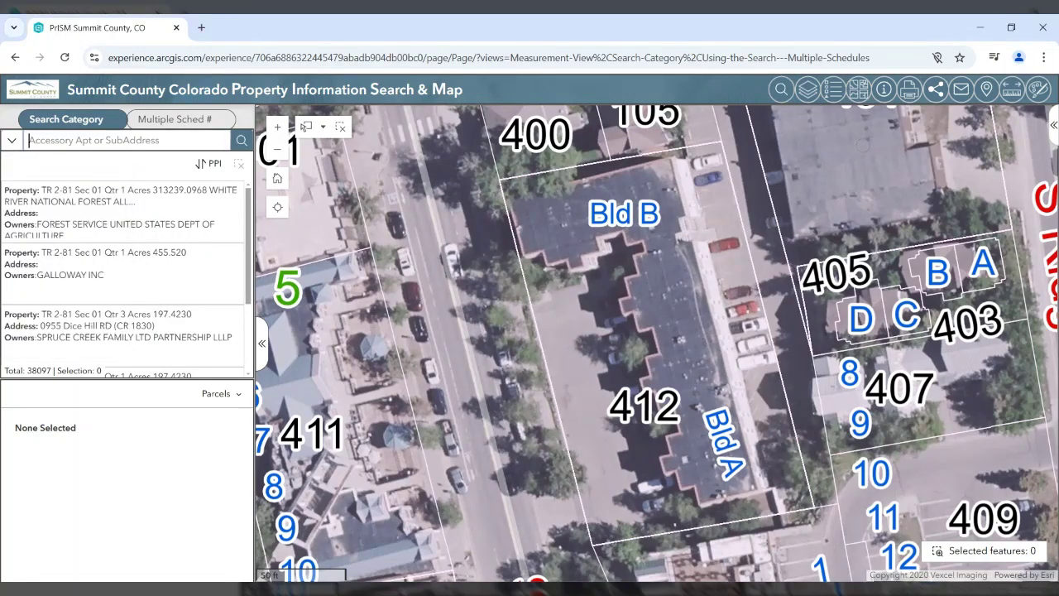
text(234)
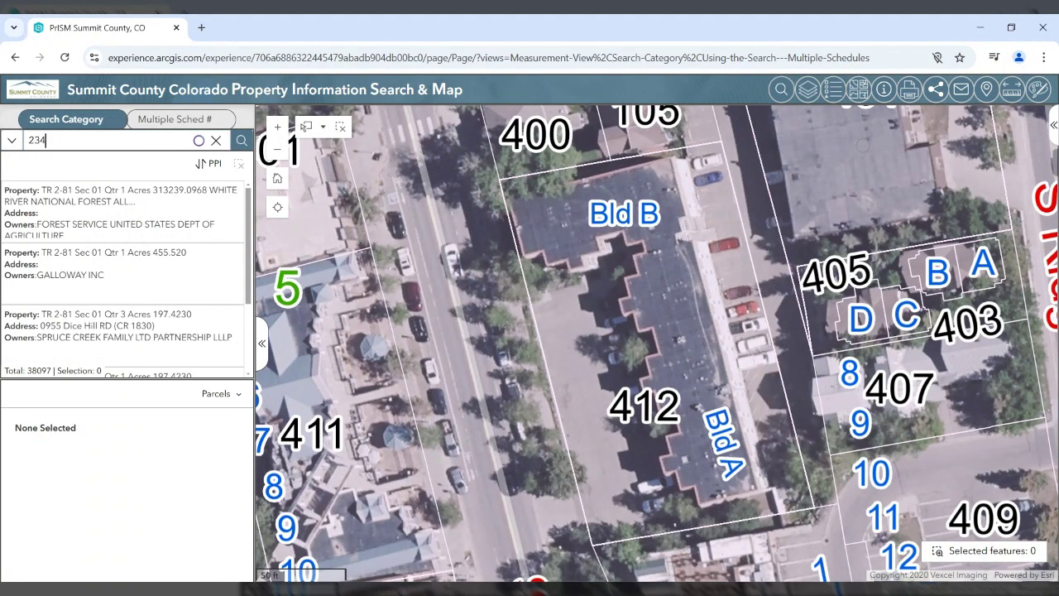
text( alpine)
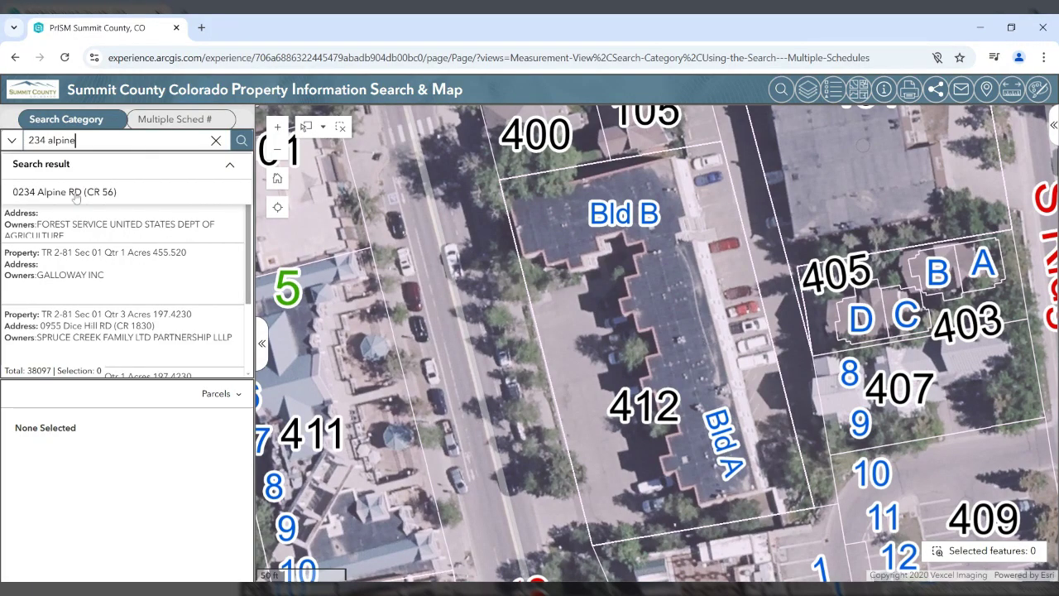
click(74, 194)
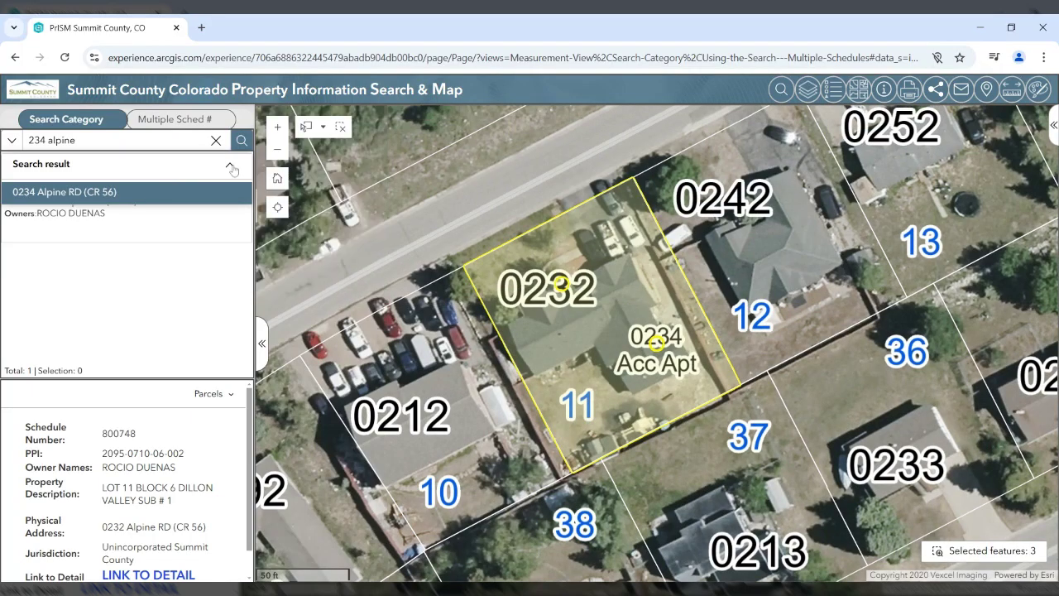
click(232, 169)
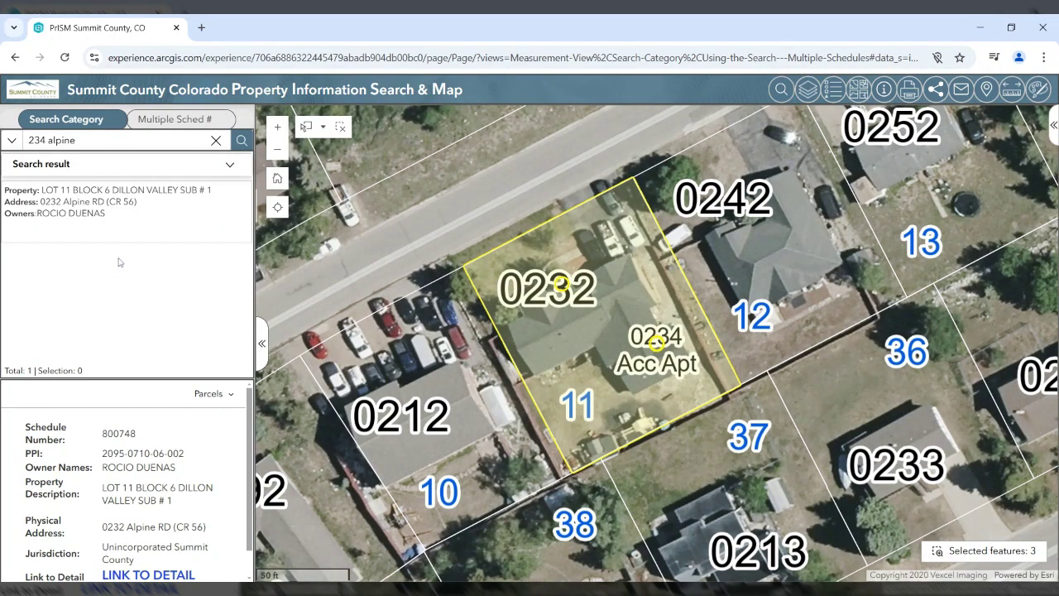
Step: Show Addresses details and move to address 2 of 2, the accessory apartment
click(219, 395)
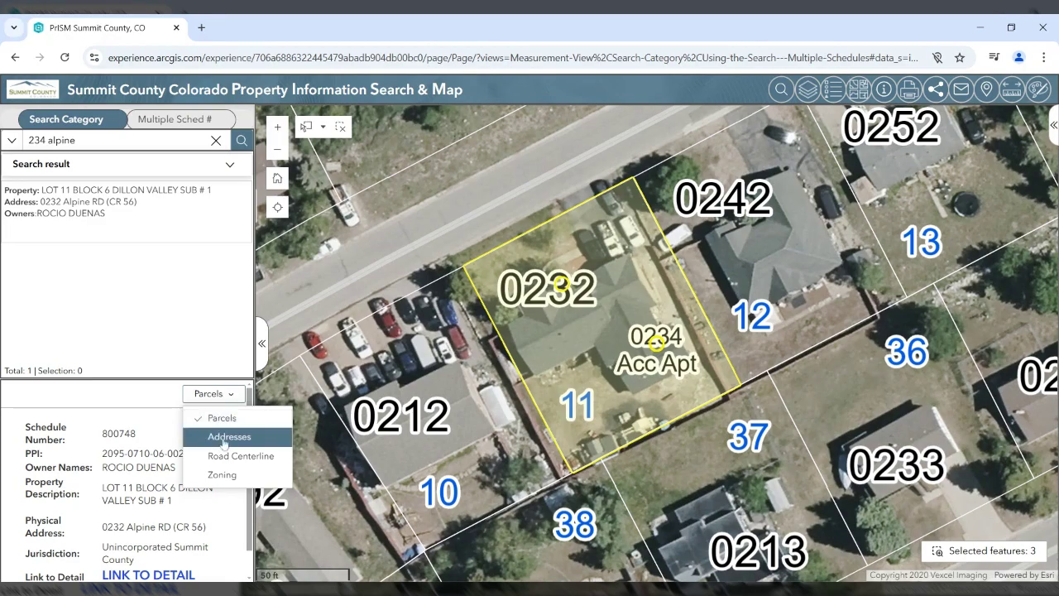
click(223, 437)
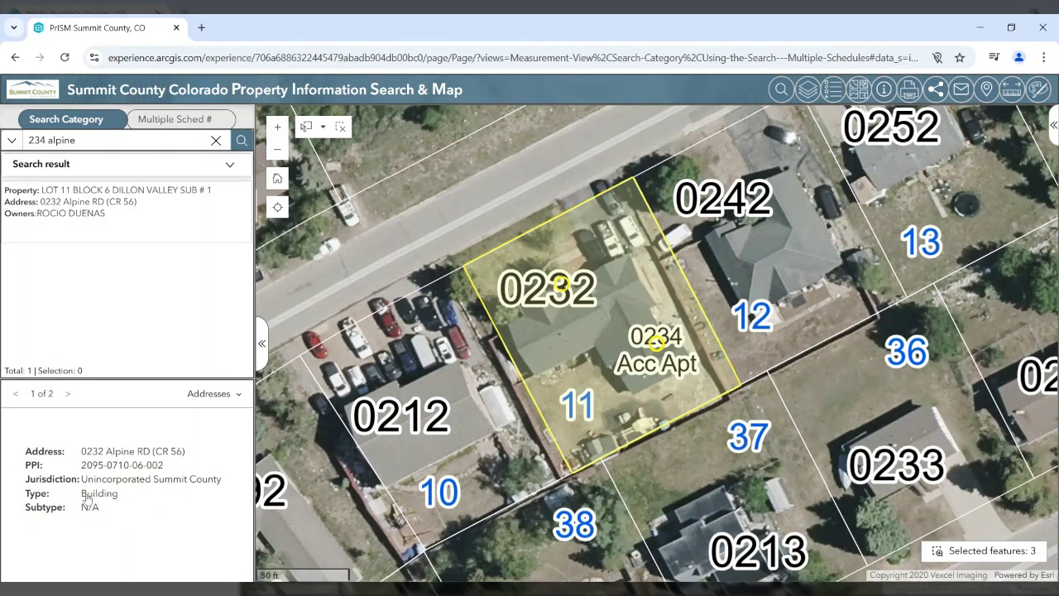
click(68, 394)
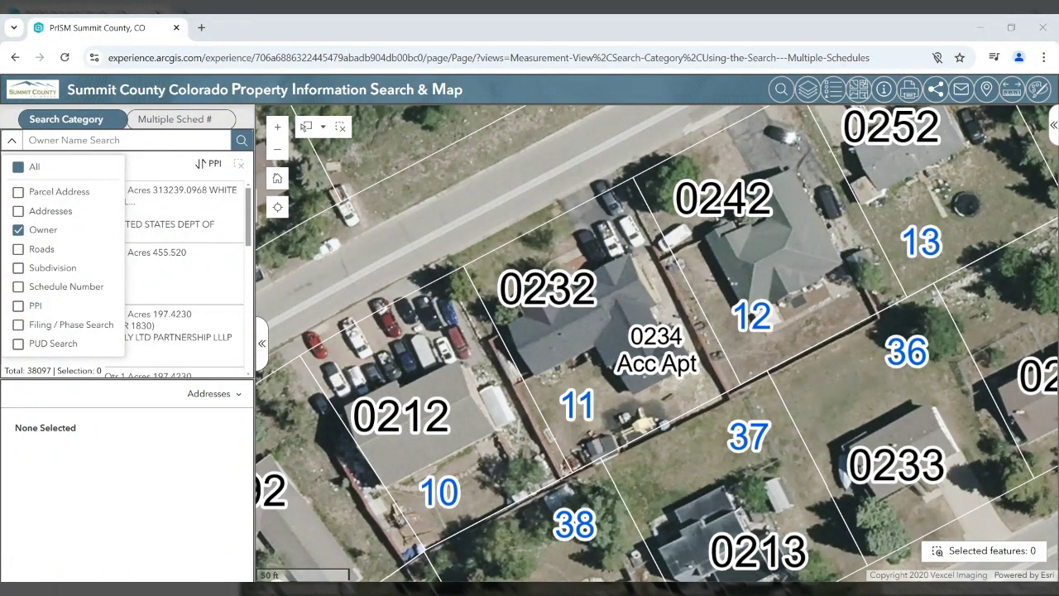
Step: Search owners for 'mary', scroll the matches, then replace it with 'swanny', finding nothing
click(29, 140)
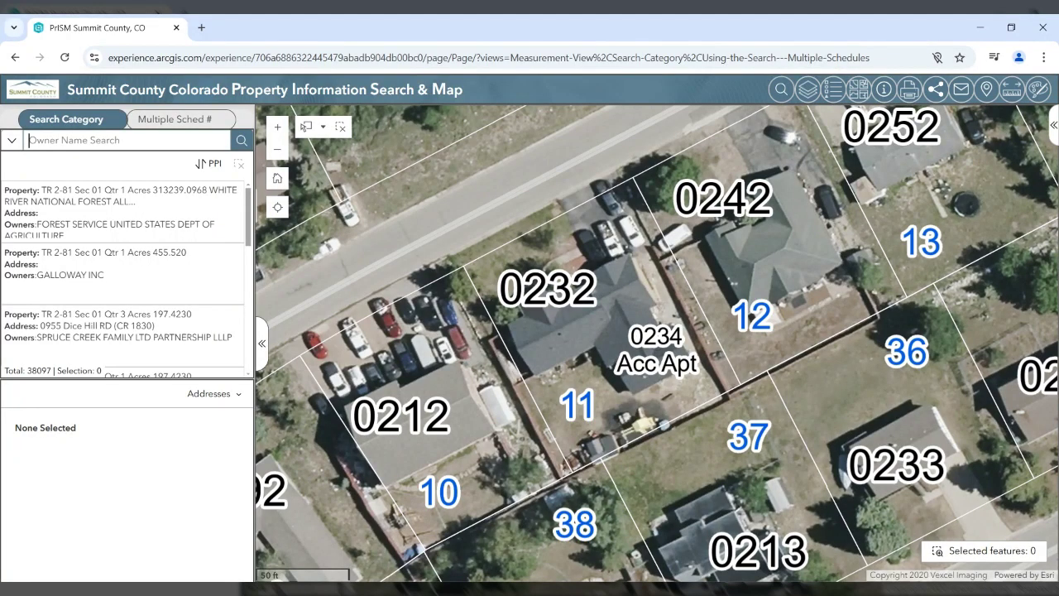
text(mary)
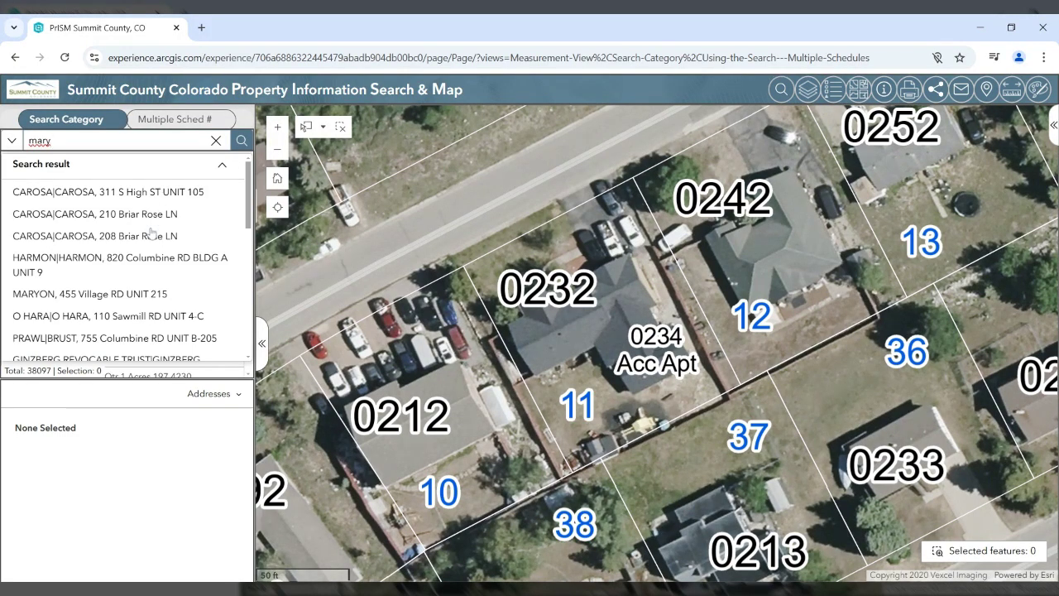
scroll(151, 234, down, 3)
scroll(151, 234, down, 5)
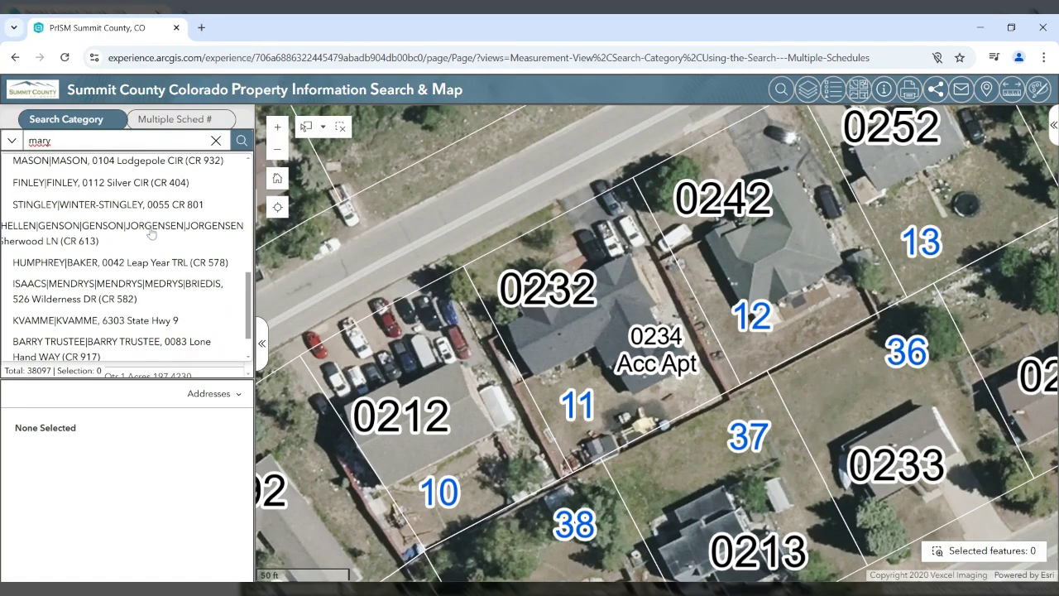
scroll(152, 234, up, 10)
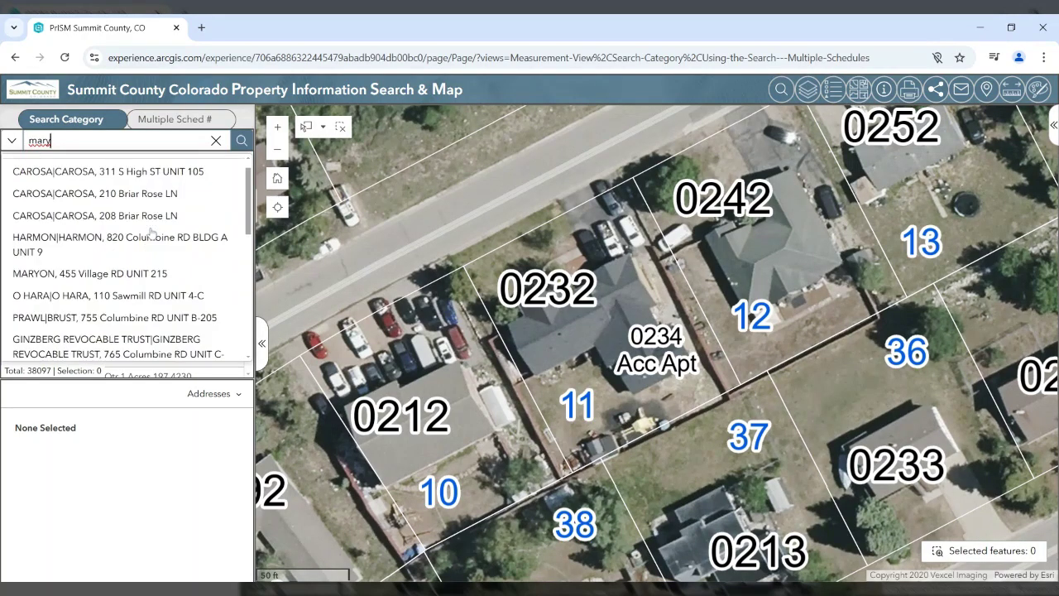
click(216, 142)
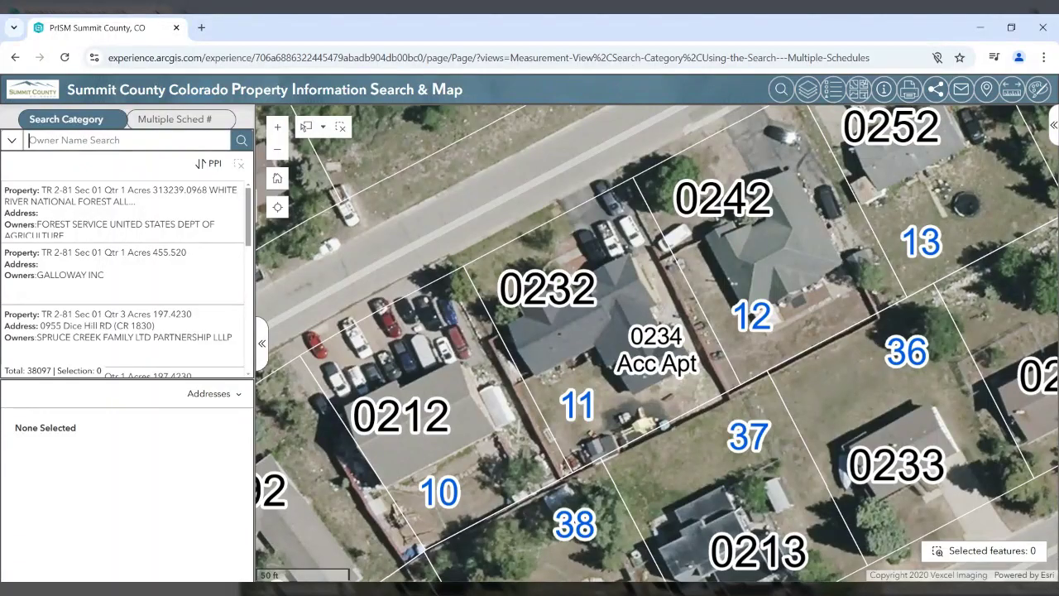
text(swanny)
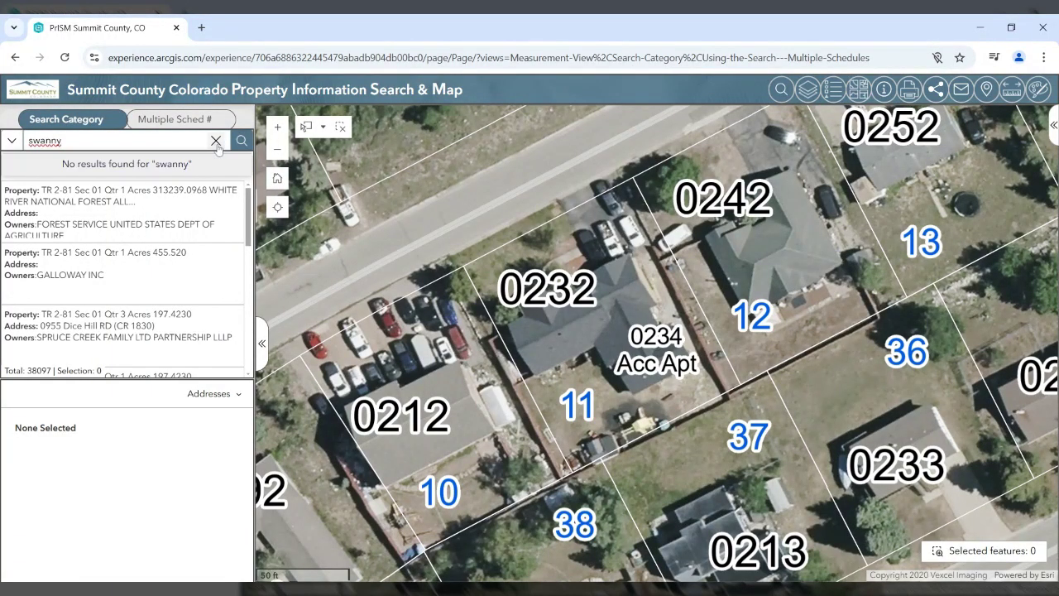
Step: Try the owner names 'slappy' and then 'swanson', reviewing the results
key(ctrl+a)
key(BackSpace)
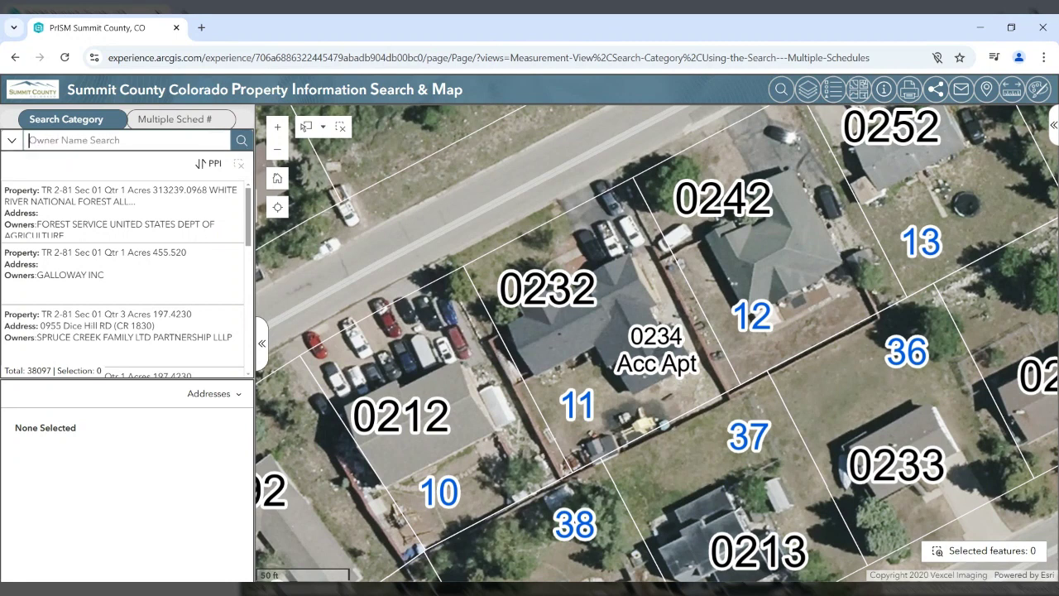
text(slappy)
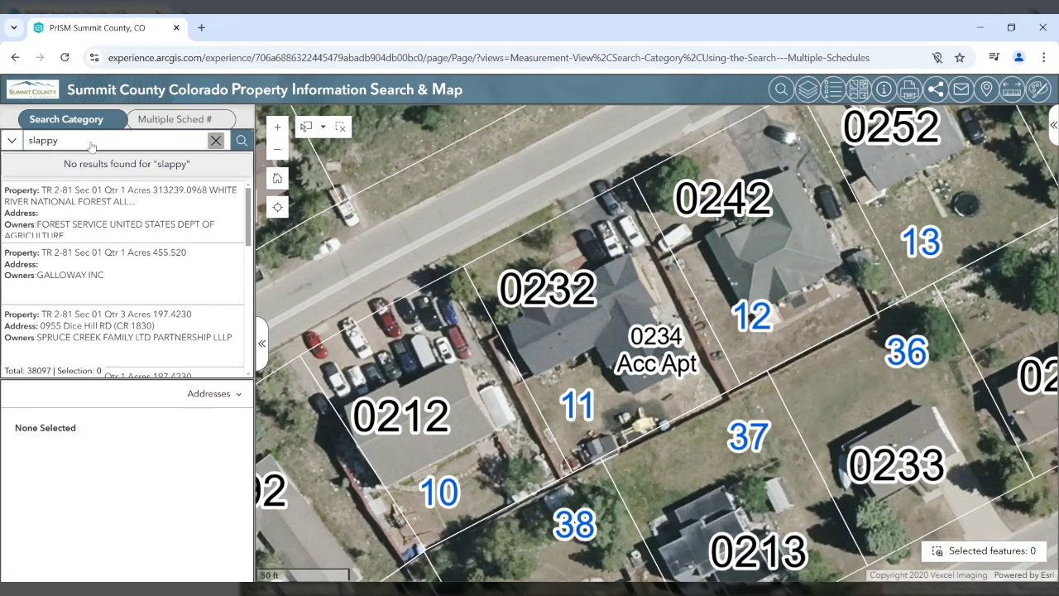
key(ctrl+a)
key(BackSpace)
text(swanson)
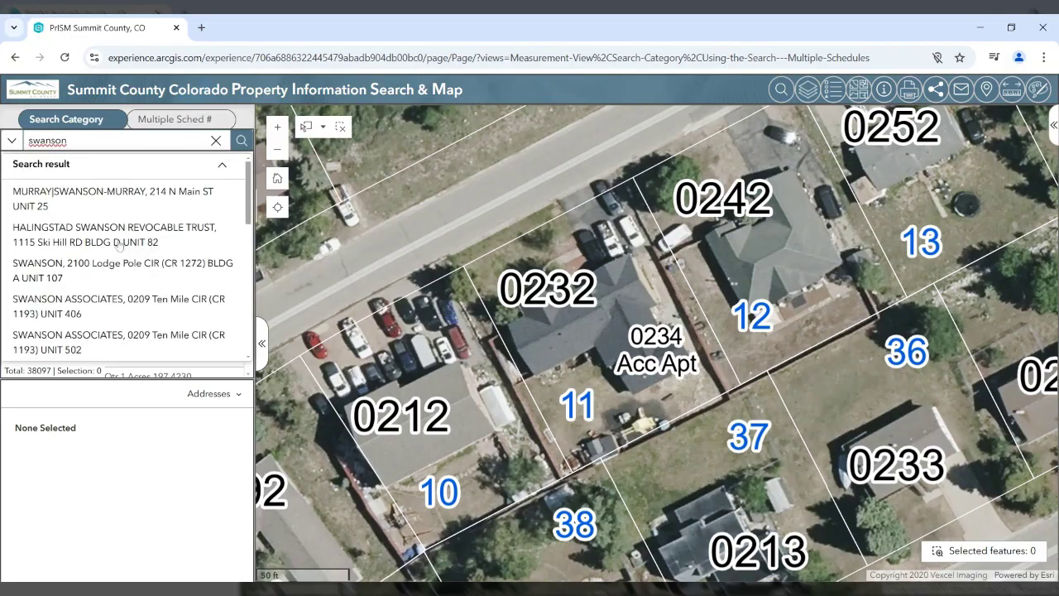
scroll(183, 207, down, 1)
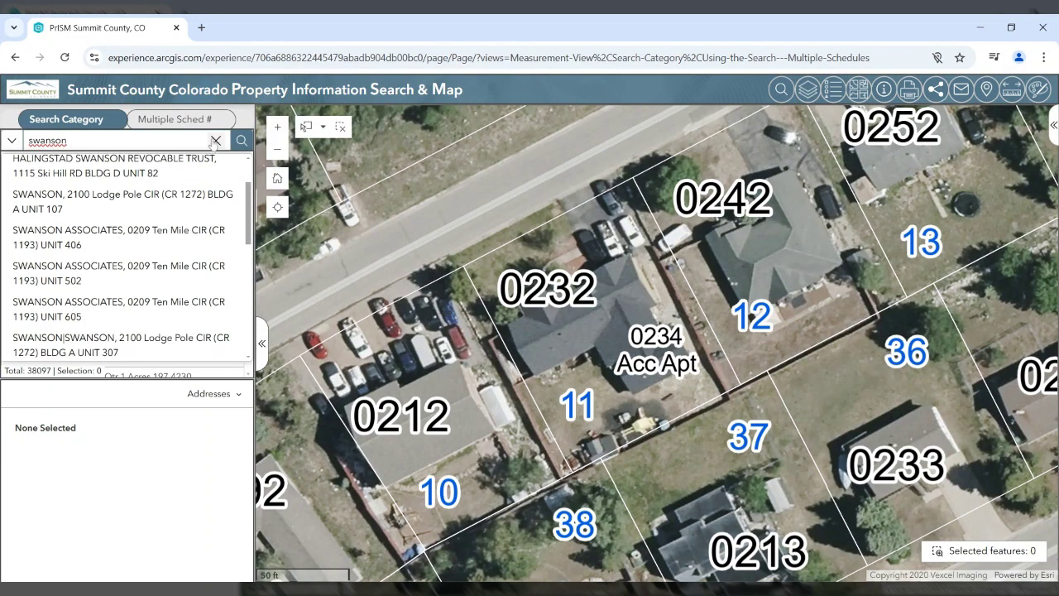
Step: Search owner 'samson' and show the SAMSON FAMILY TRUST parcel on the map
key(ctrl+a)
key(BackSpace)
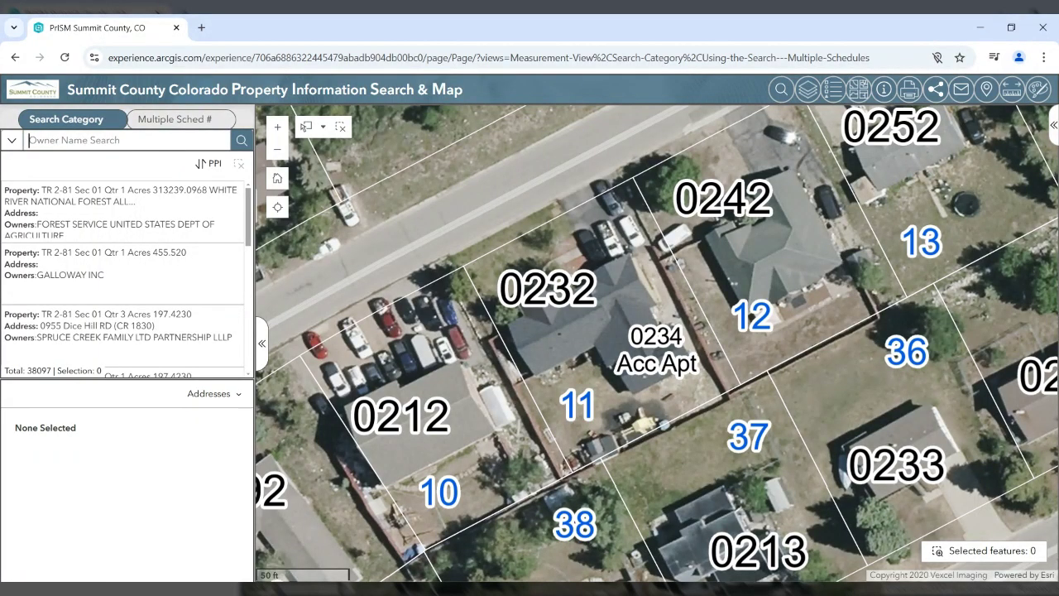
text(samo)
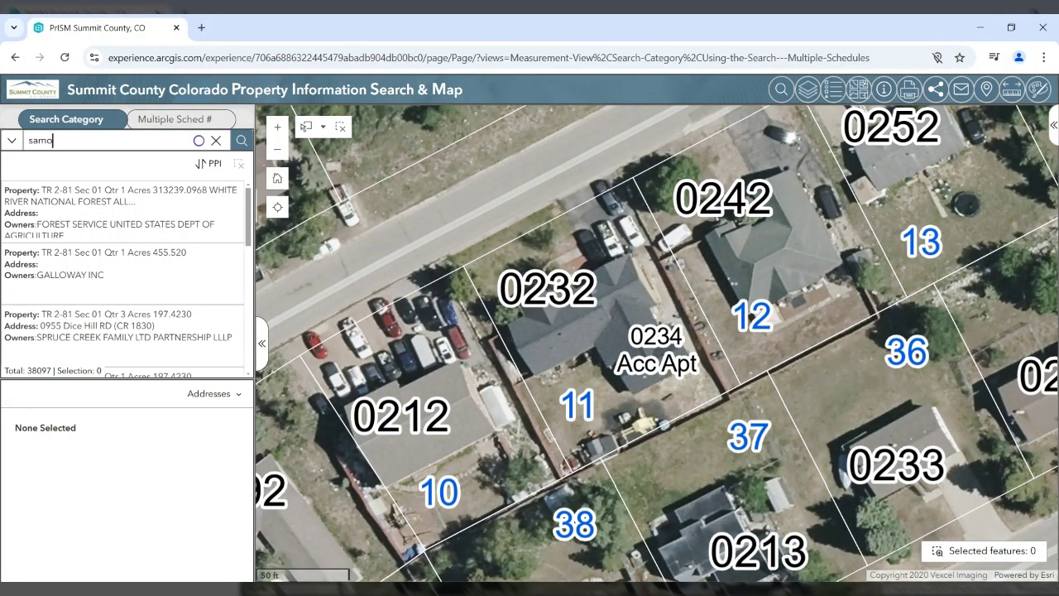
key(BackSpace)
text(son)
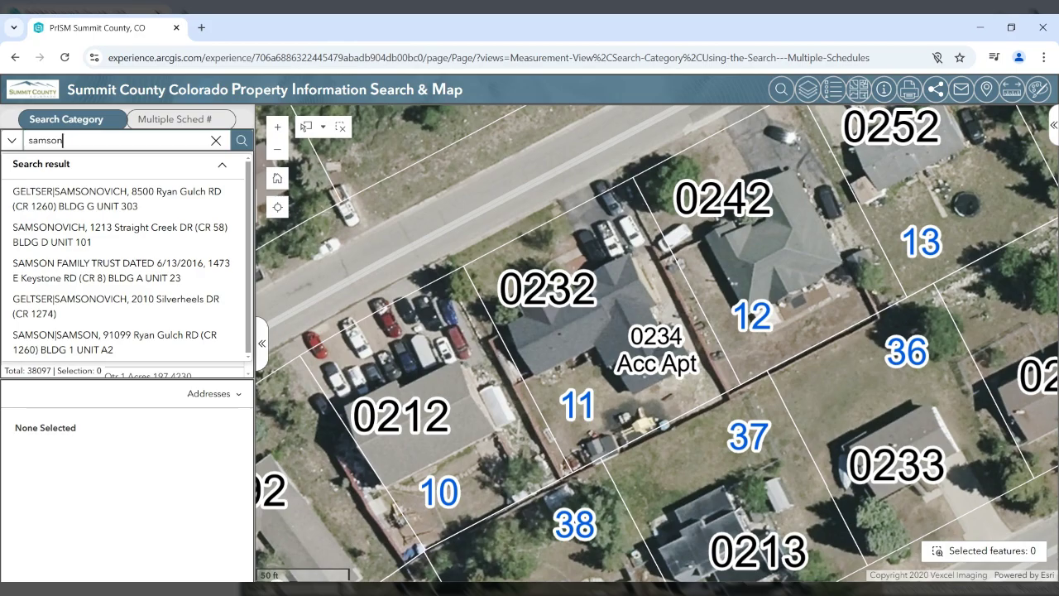
click(135, 275)
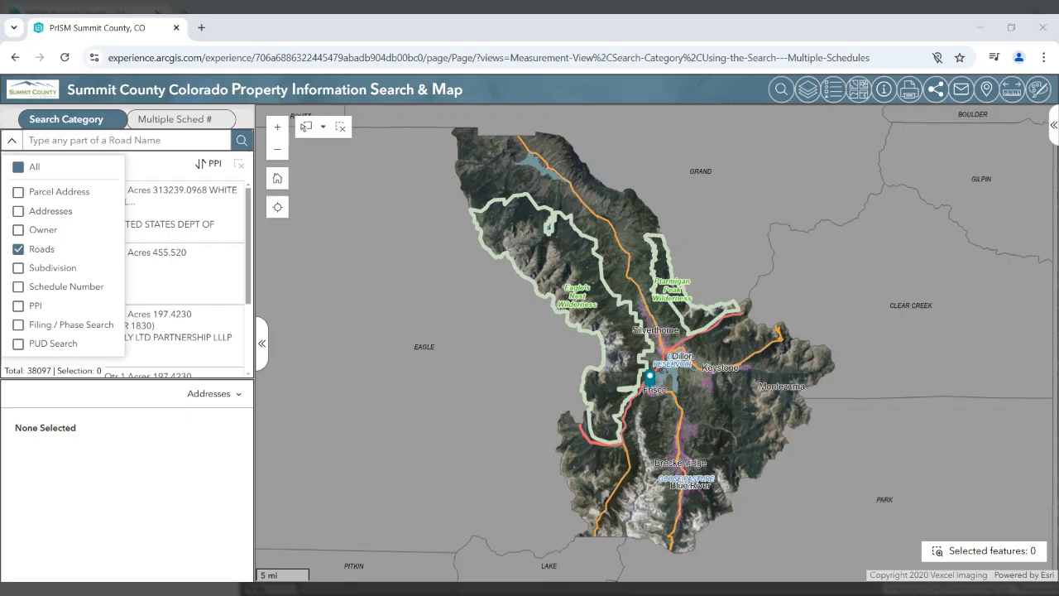
Step: Search roads for 'Alpine' and highlight the parcels along Alpine DR (CR 1051)
click(30, 139)
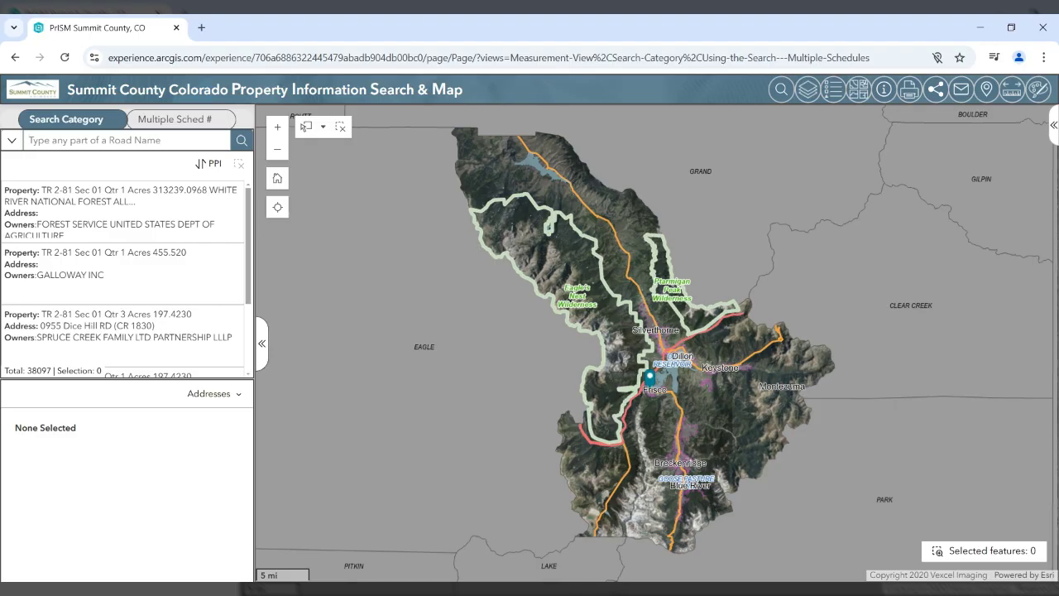
text(Alpine)
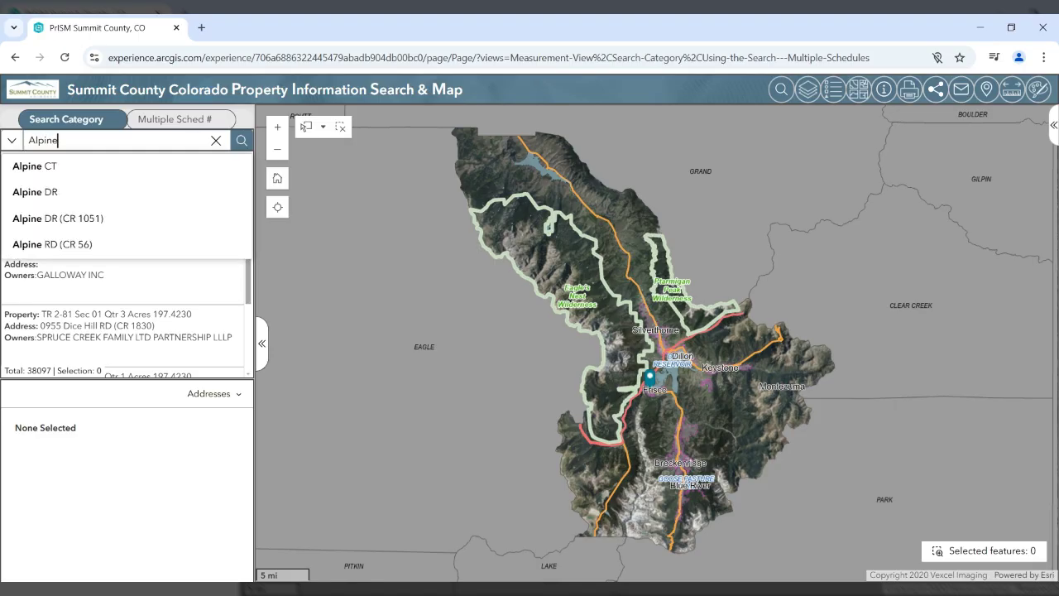
key(Return)
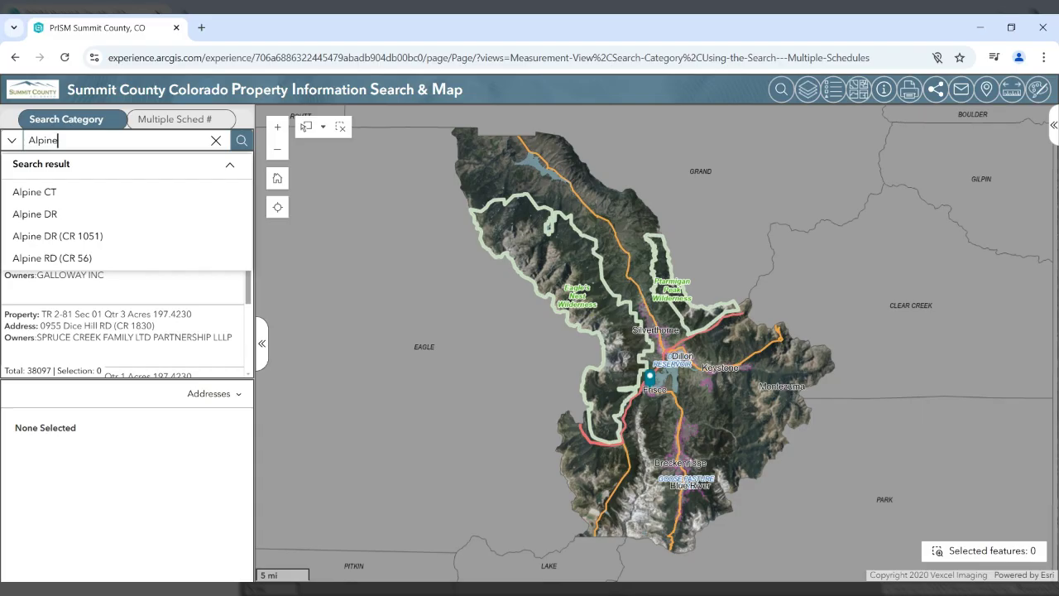
click(114, 240)
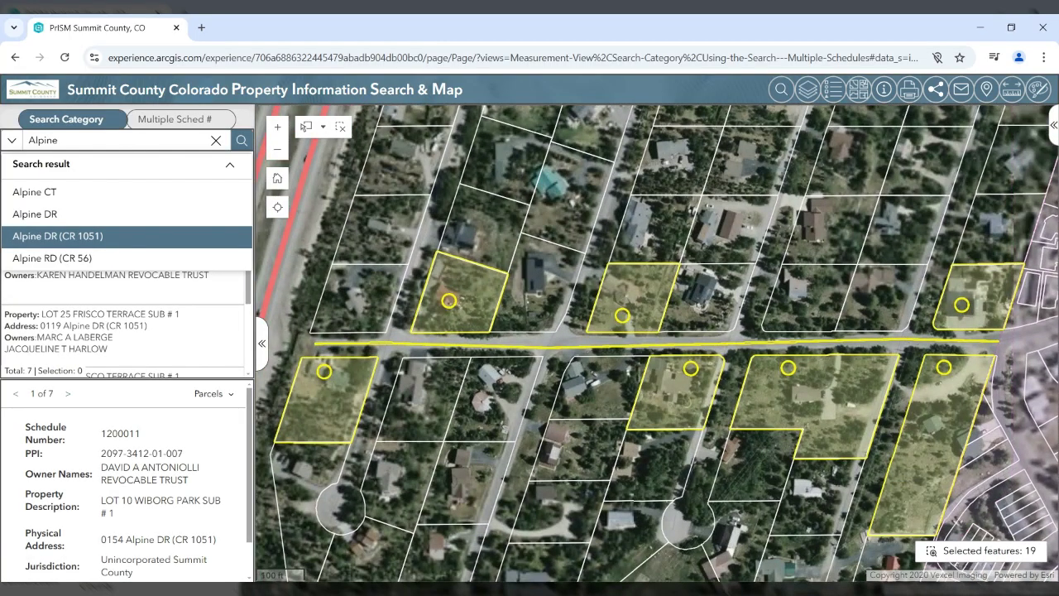
click(230, 165)
Step: Step forward three parcels and back two through the Alpine DR results
scroll(97, 217, down, 2)
scroll(97, 217, down, 2)
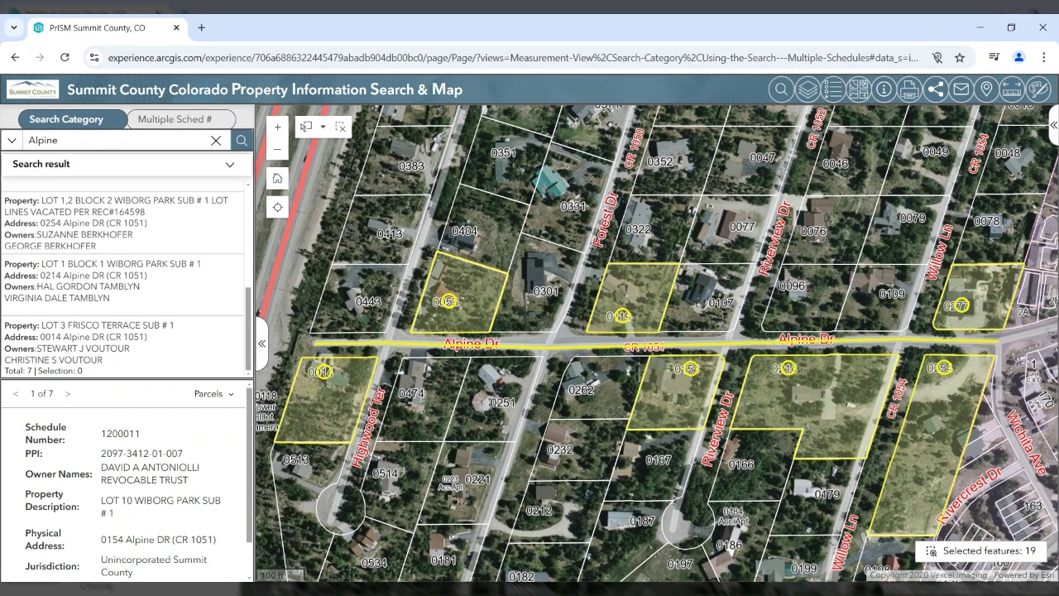
click(68, 394)
click(68, 395)
click(68, 395)
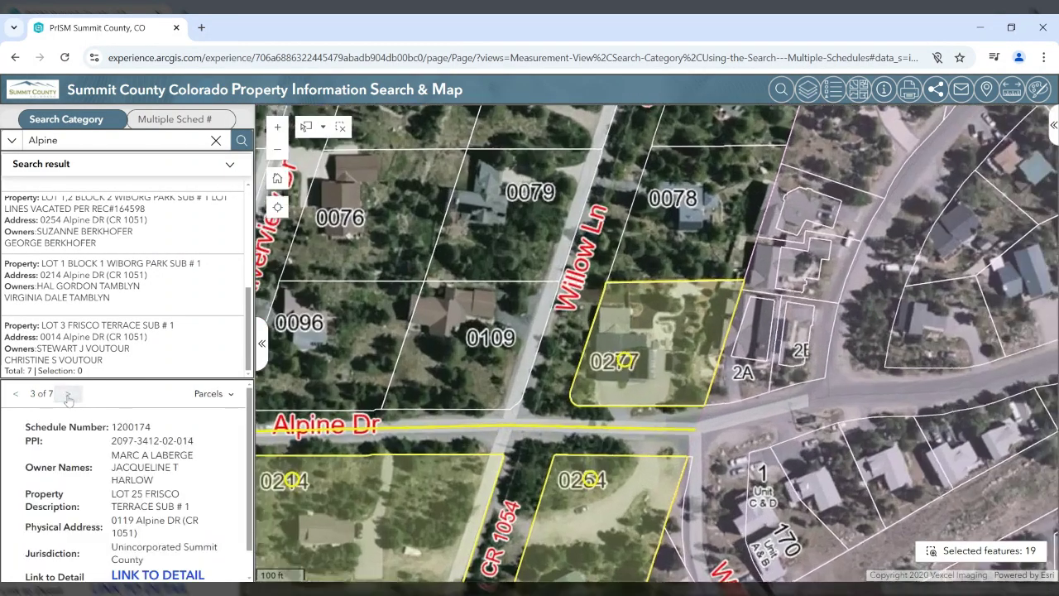
click(15, 396)
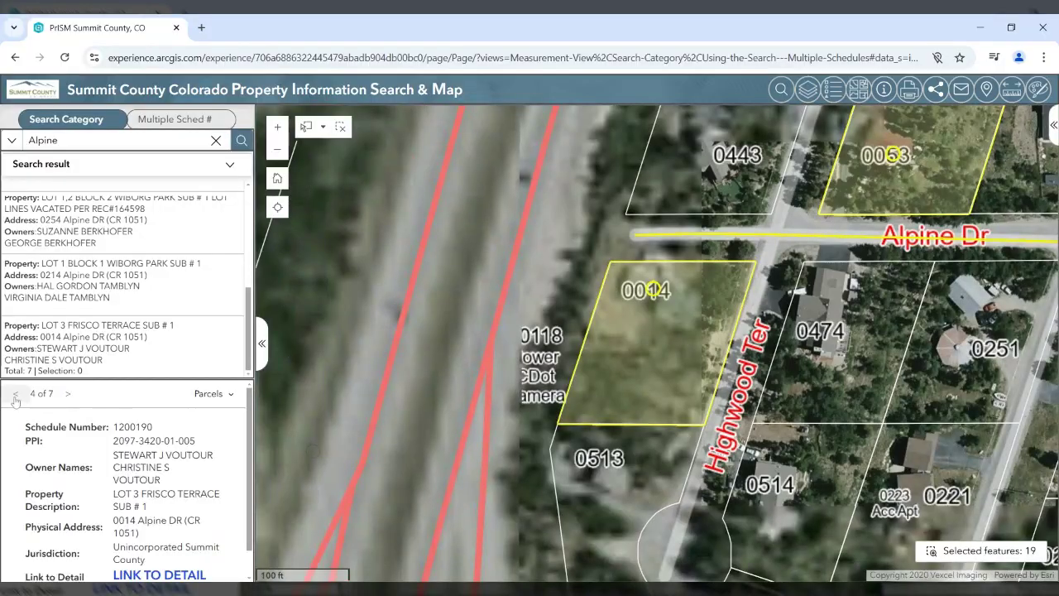
click(14, 395)
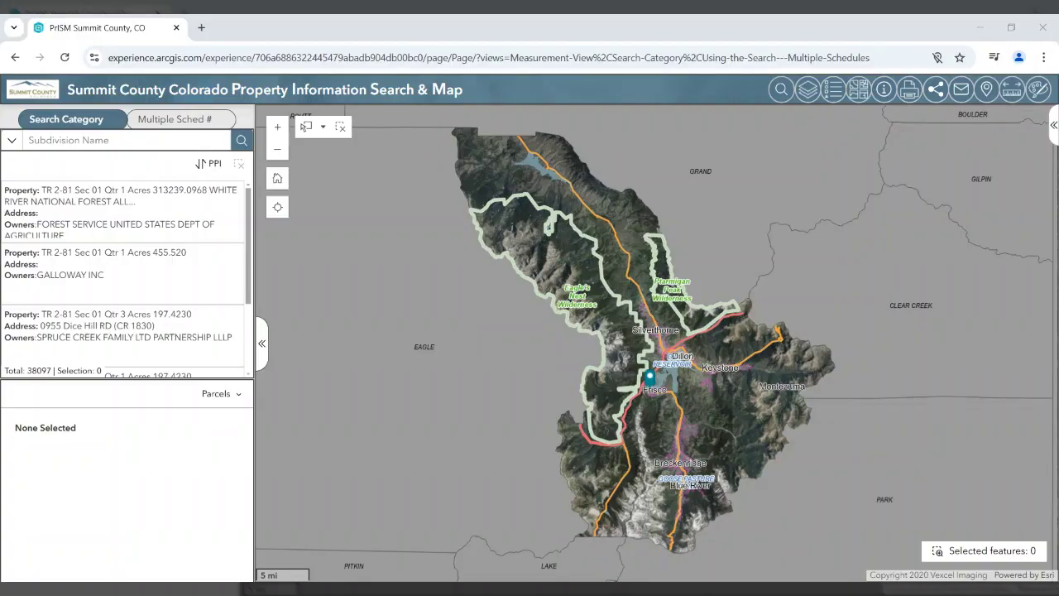
Step: Search subdivisions for 'reserve' and show all RESERVE AT FRISCO parcels
click(12, 140)
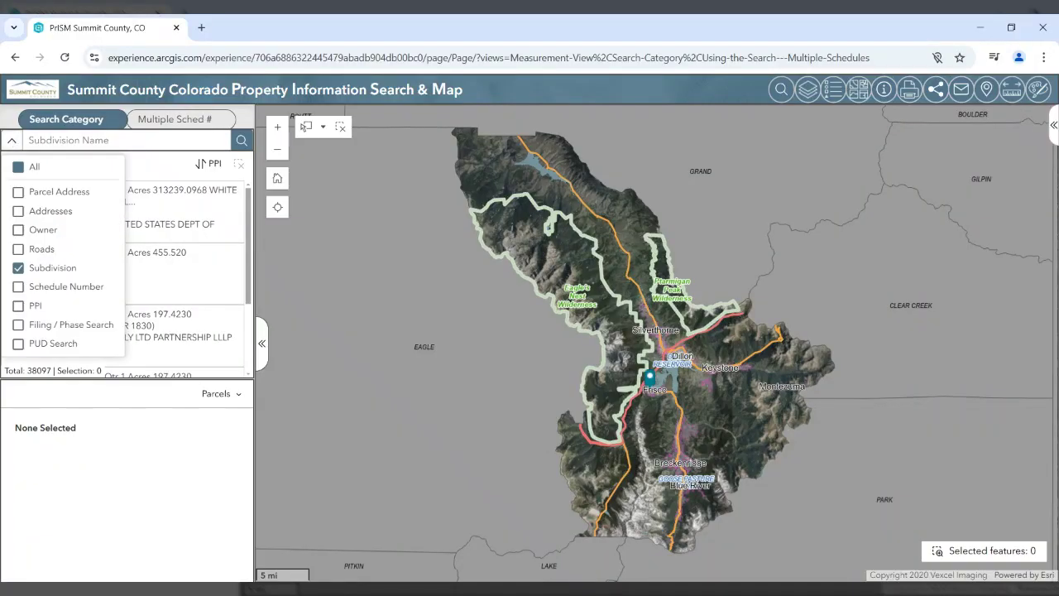
click(29, 140)
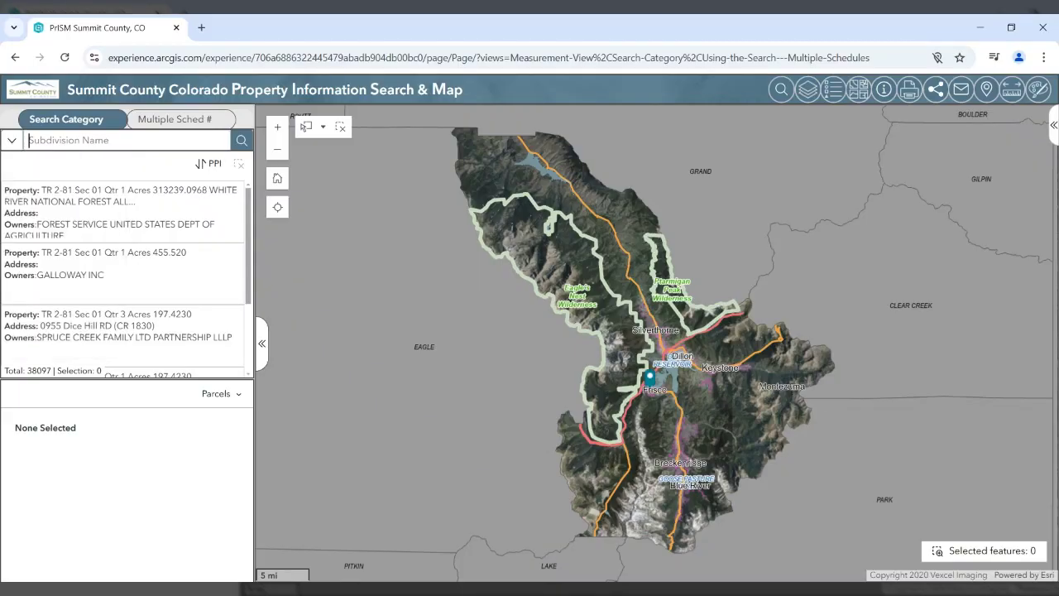
text(reserve)
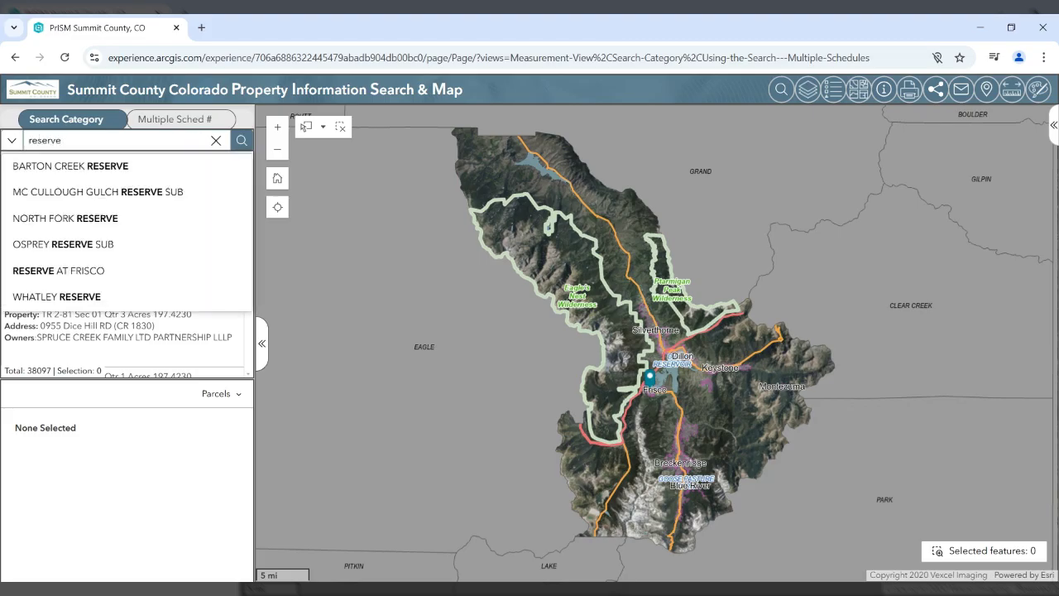
key(Return)
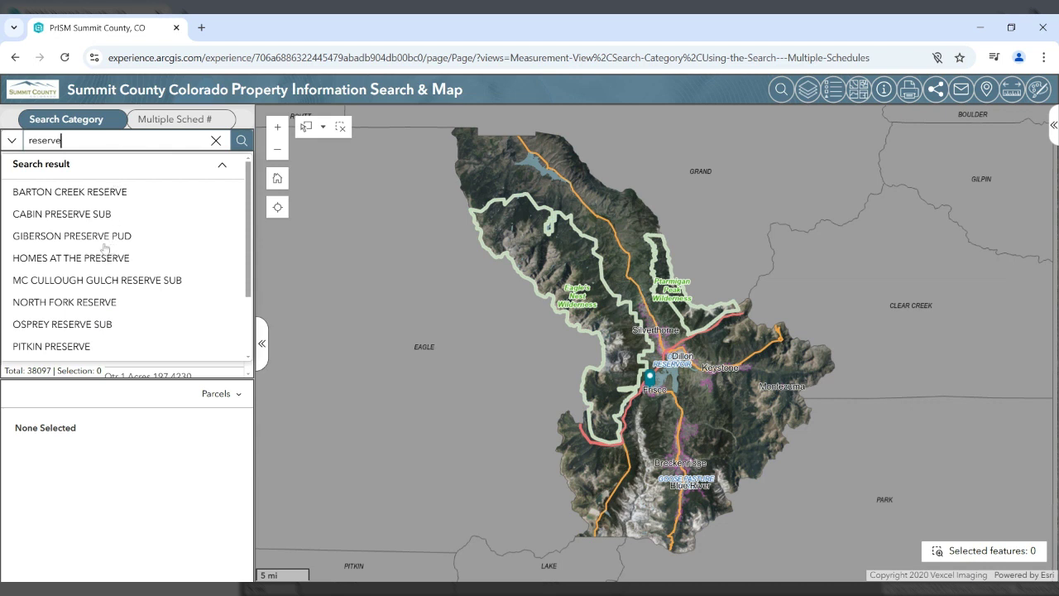
scroll(87, 250, down, 2)
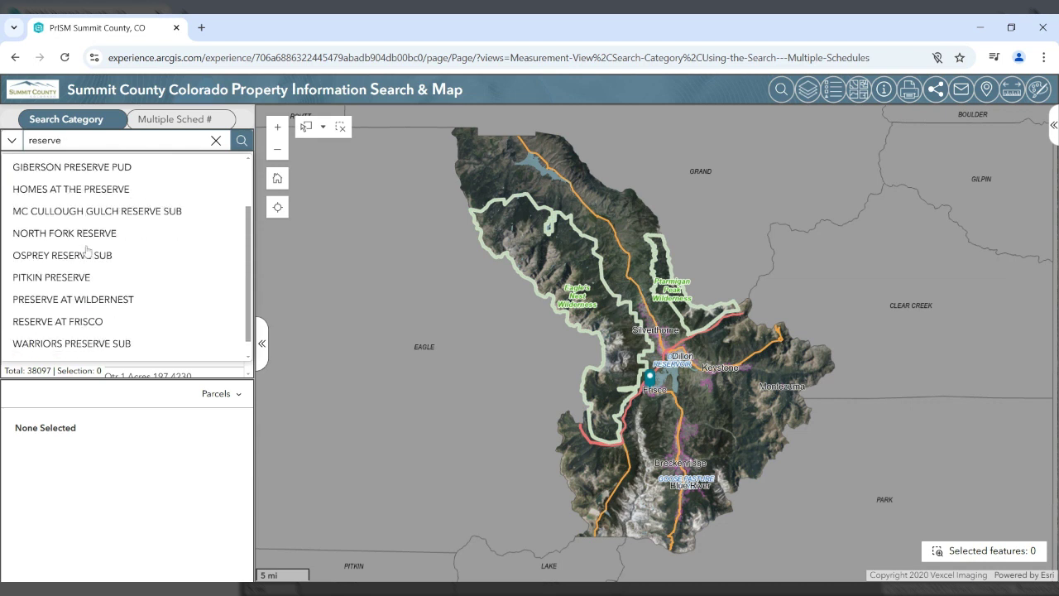
click(77, 322)
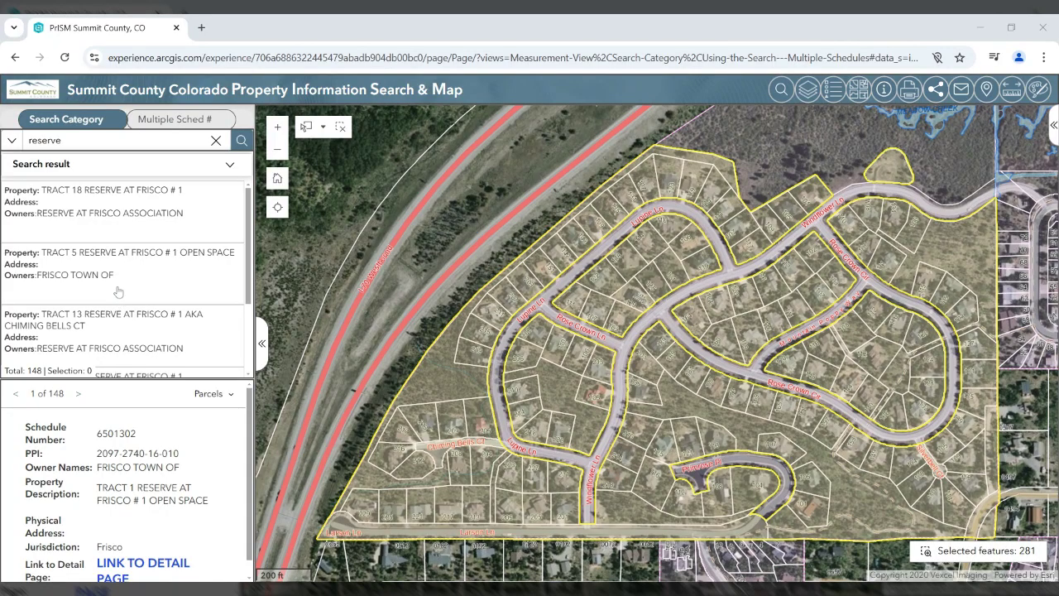
Step: Step through the Reserve at Frisco results to the fourth parcel near Tract 4
scroll(118, 291, down, 5)
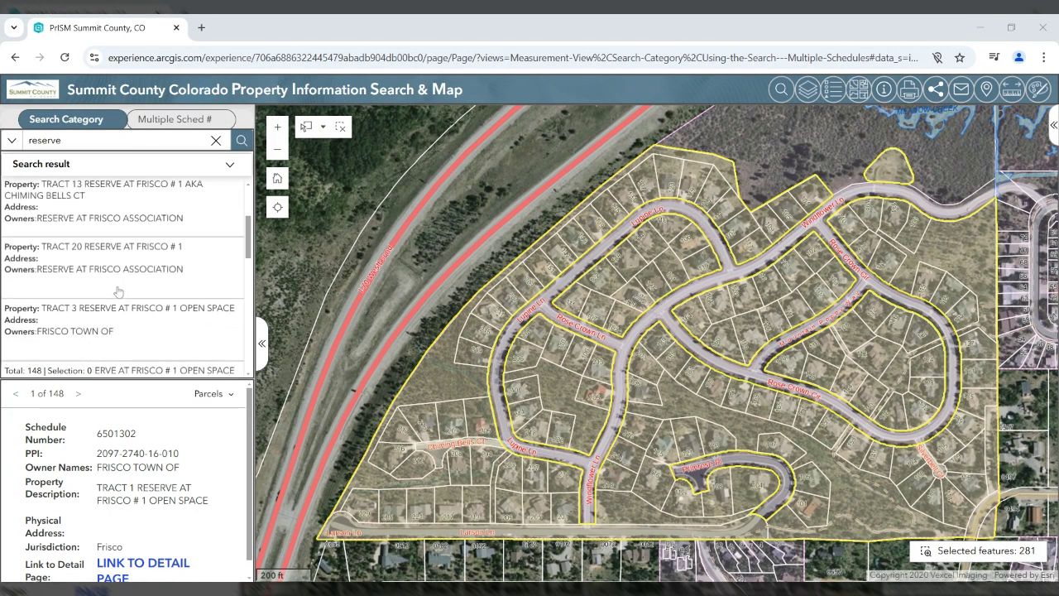
scroll(119, 291, down, 5)
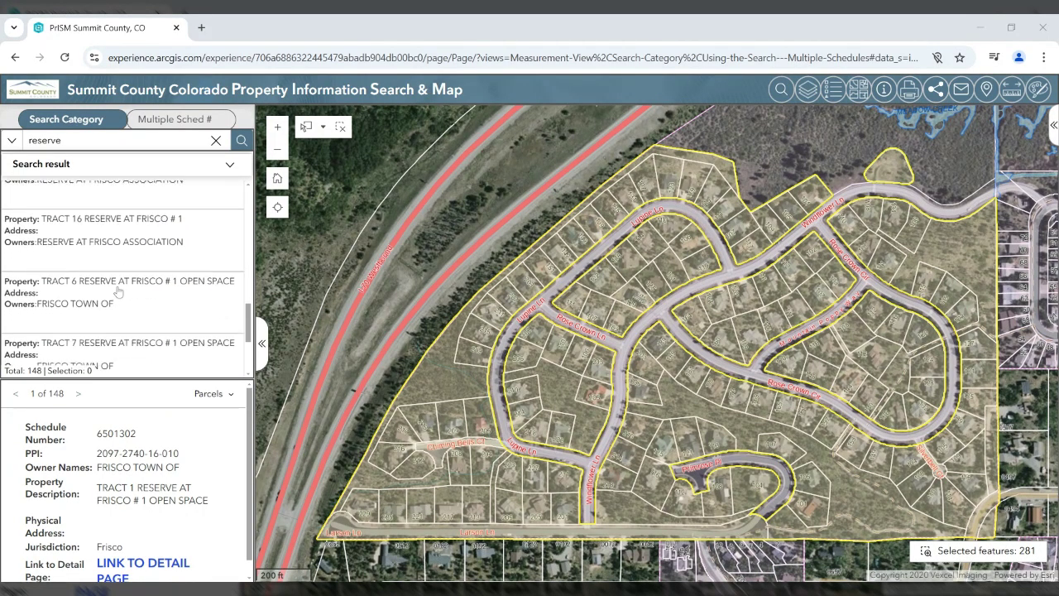
scroll(118, 292, down, 5)
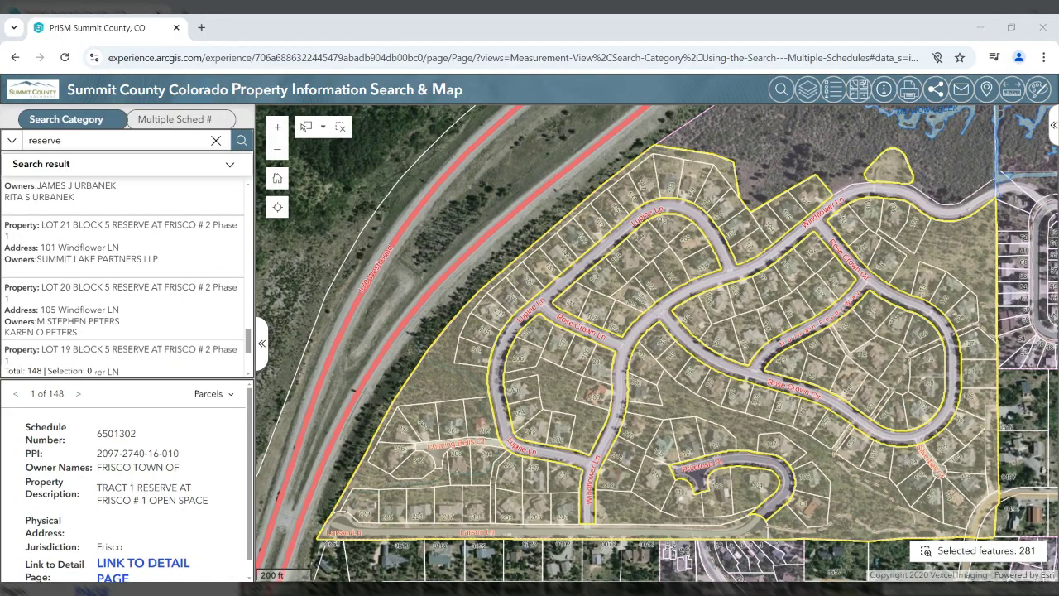
click(80, 394)
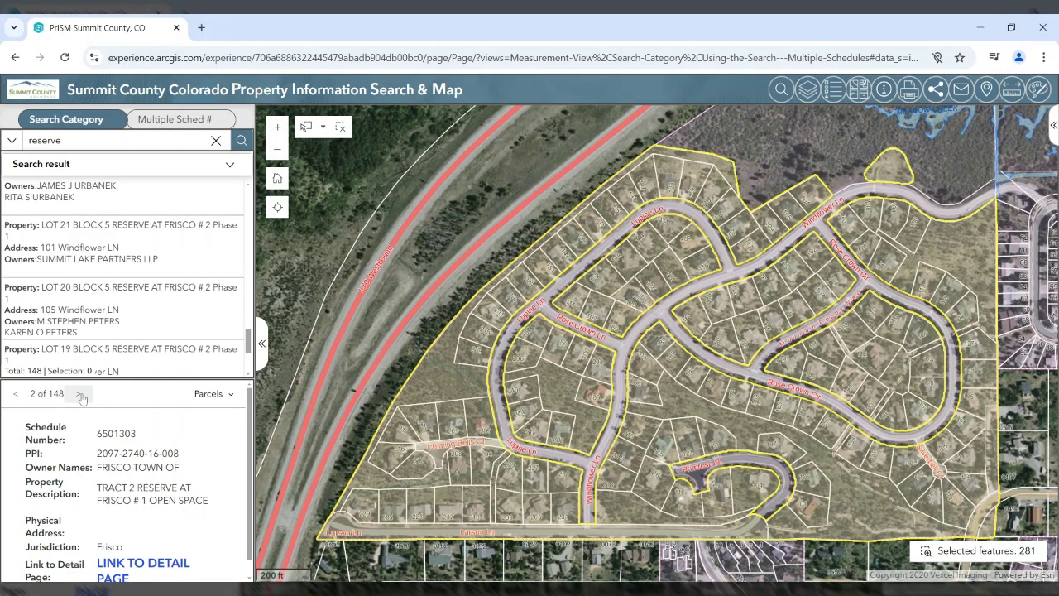
click(80, 394)
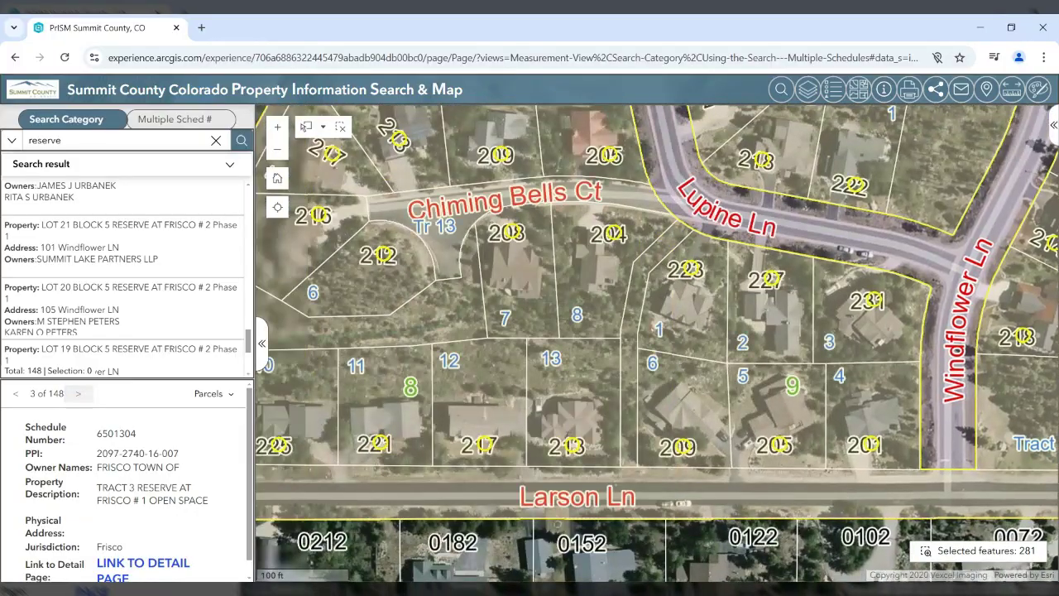
click(80, 394)
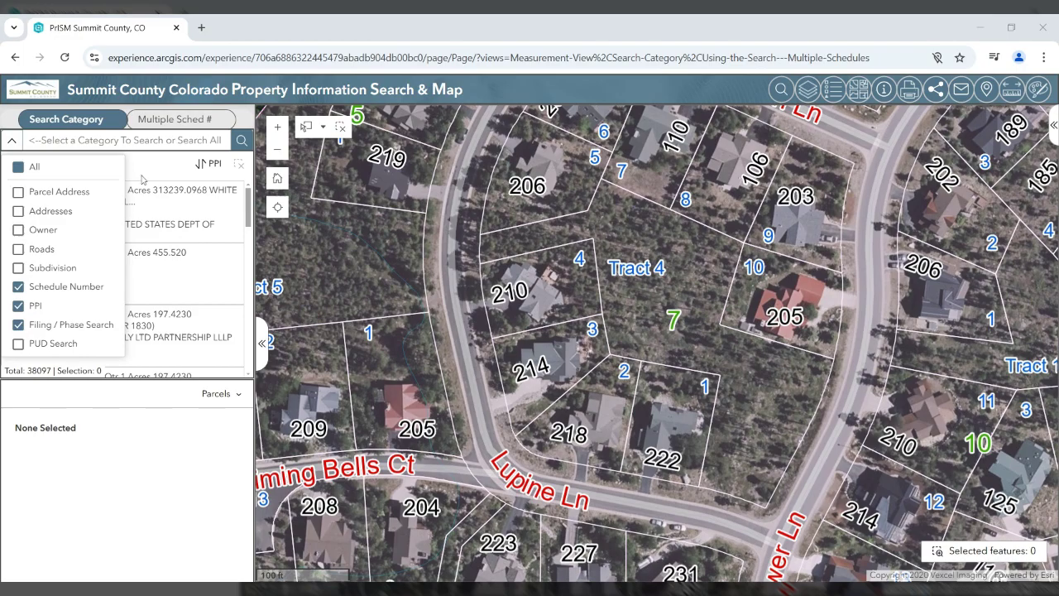
Step: Search 'willow', outline WILLOW CREEK HIGHLANDS #6 Phase 6's 16 parcels, then clear the search
click(157, 141)
text(willow)
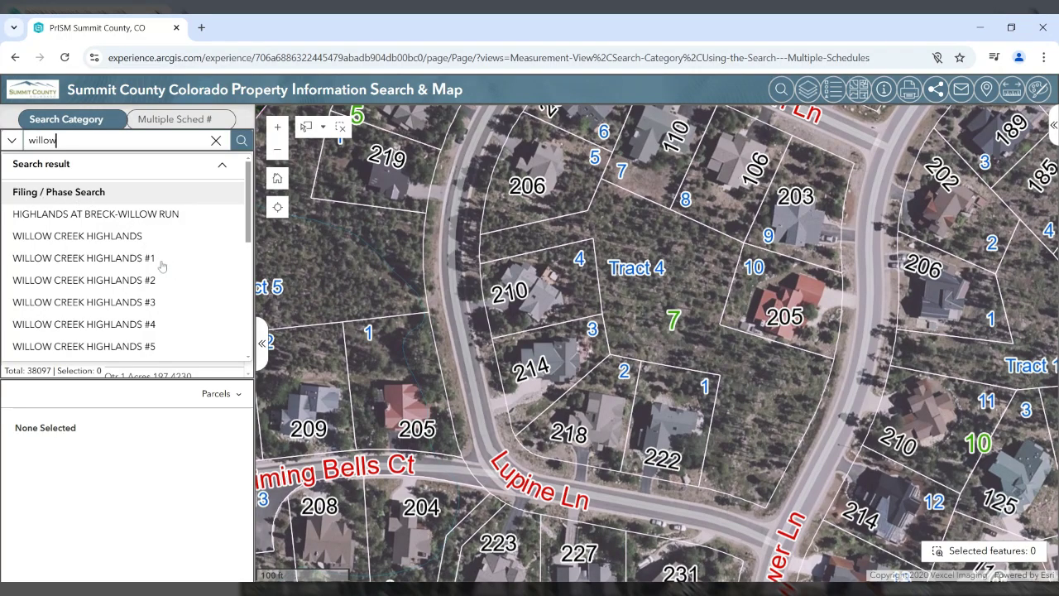
scroll(163, 266, down, 5)
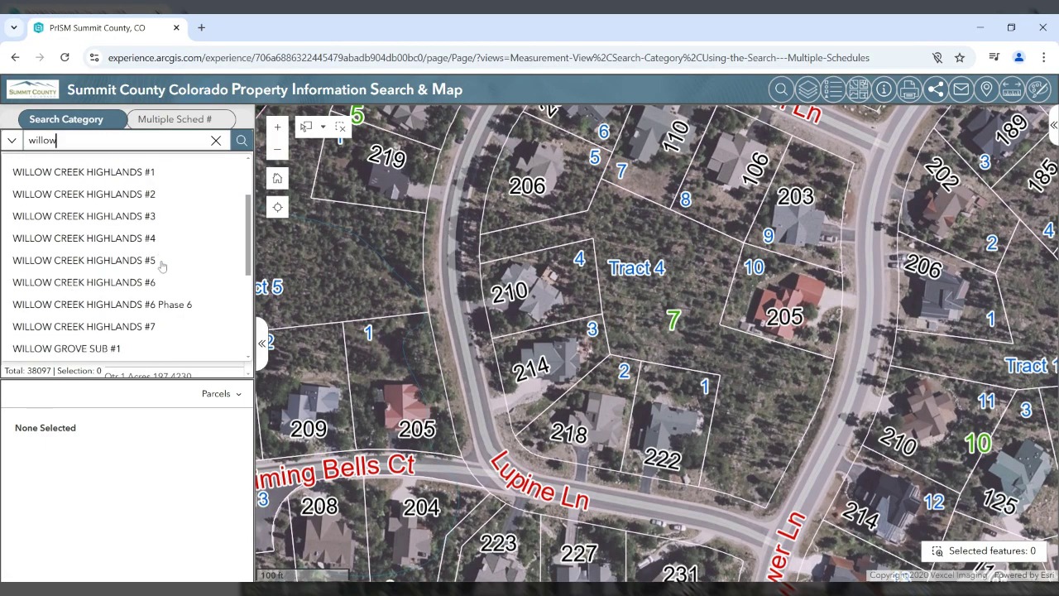
click(164, 257)
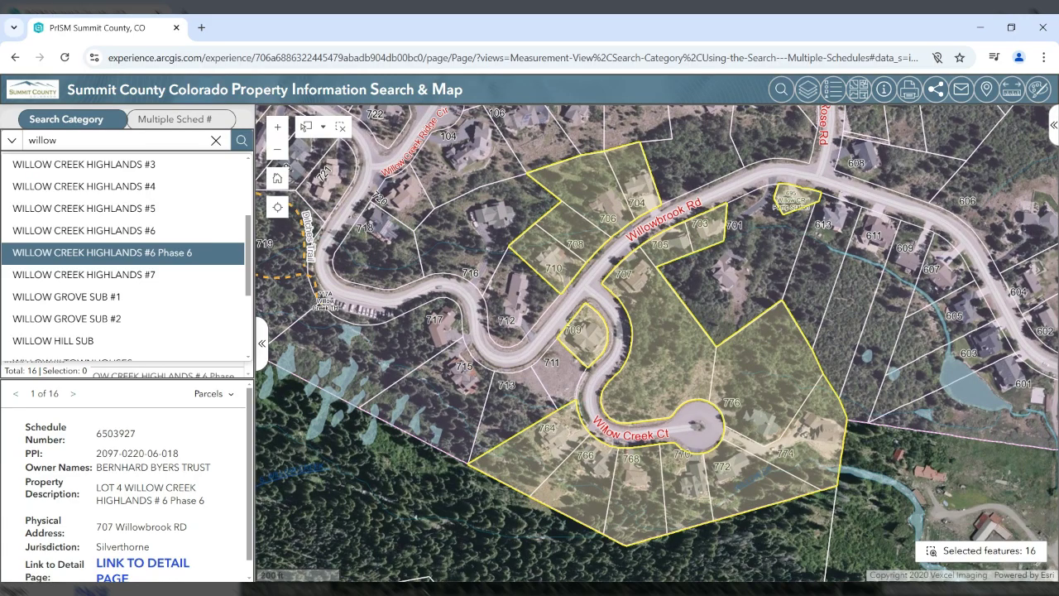
click(216, 139)
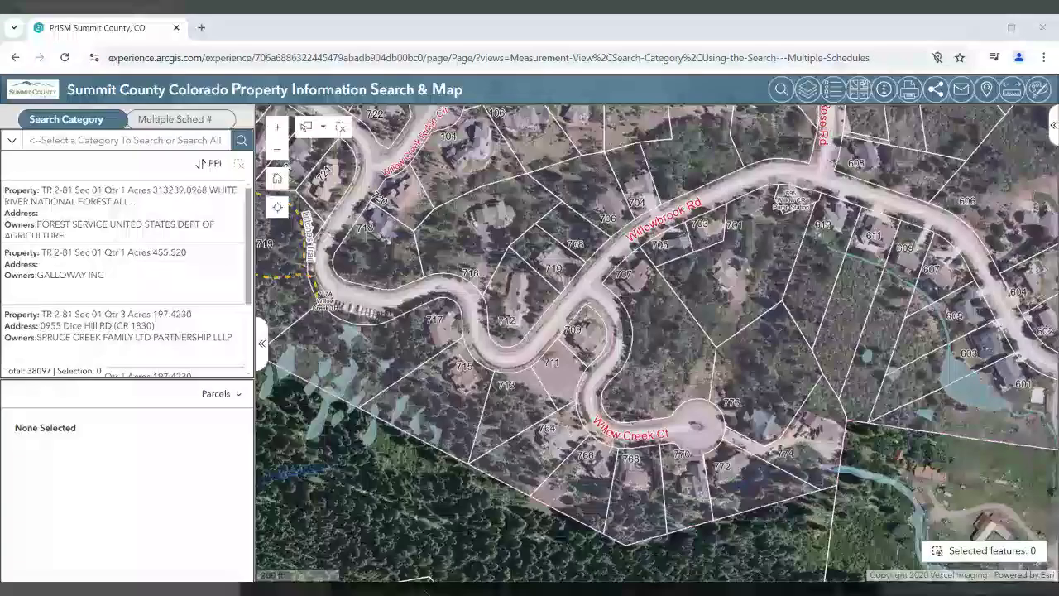
Step: Limit search categories to PUD Search only and turn on the Zoning map layer
click(12, 140)
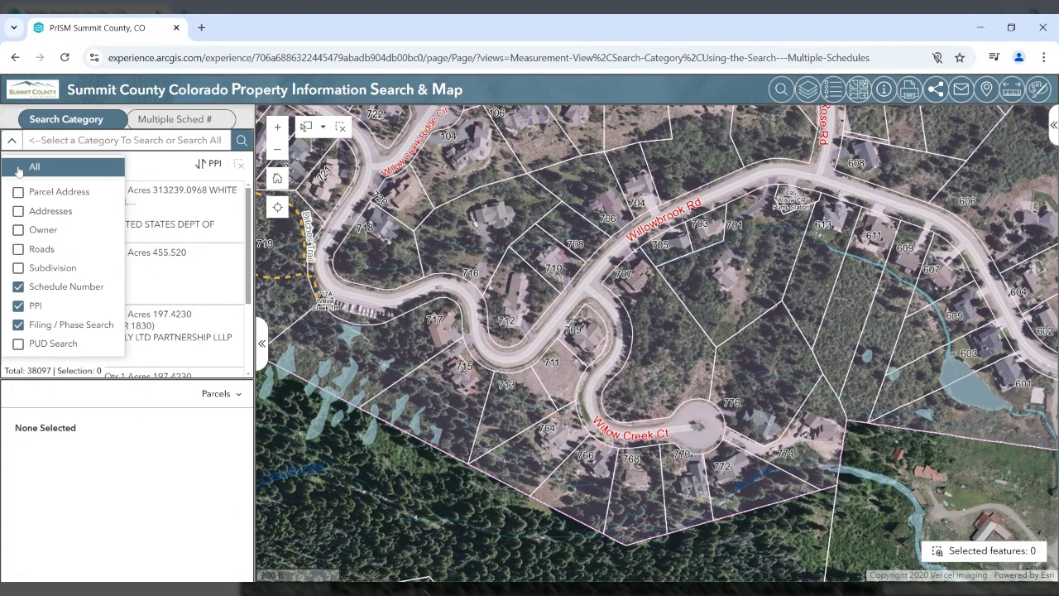
click(18, 306)
click(18, 327)
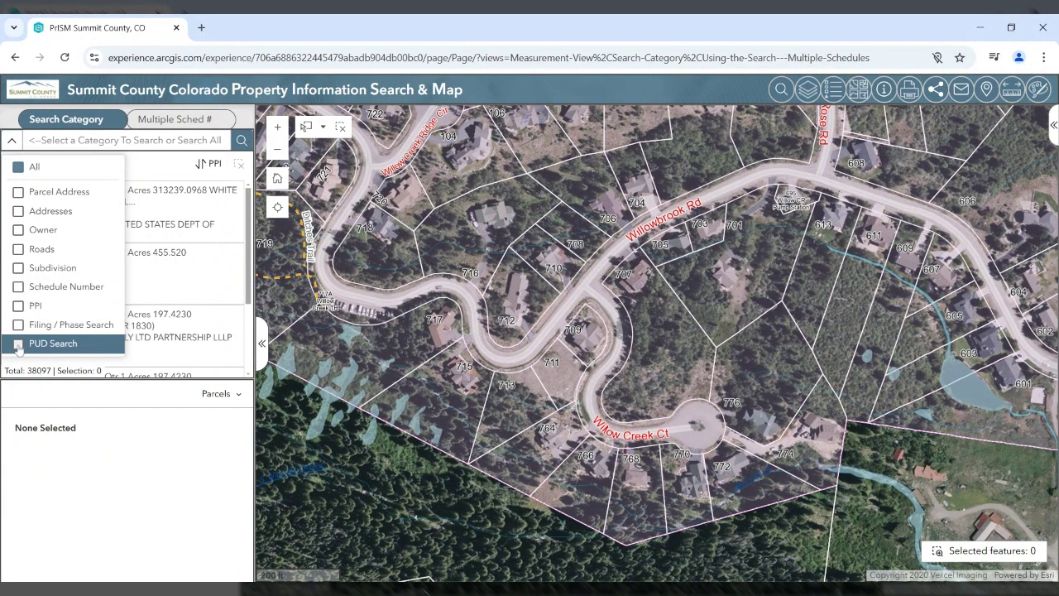
click(18, 346)
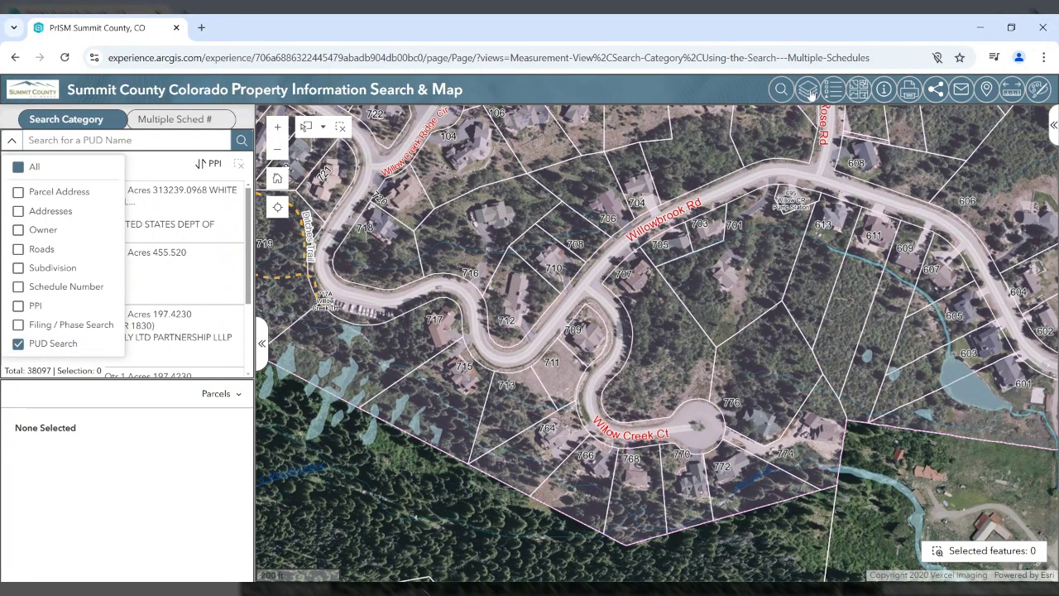
click(808, 91)
click(868, 265)
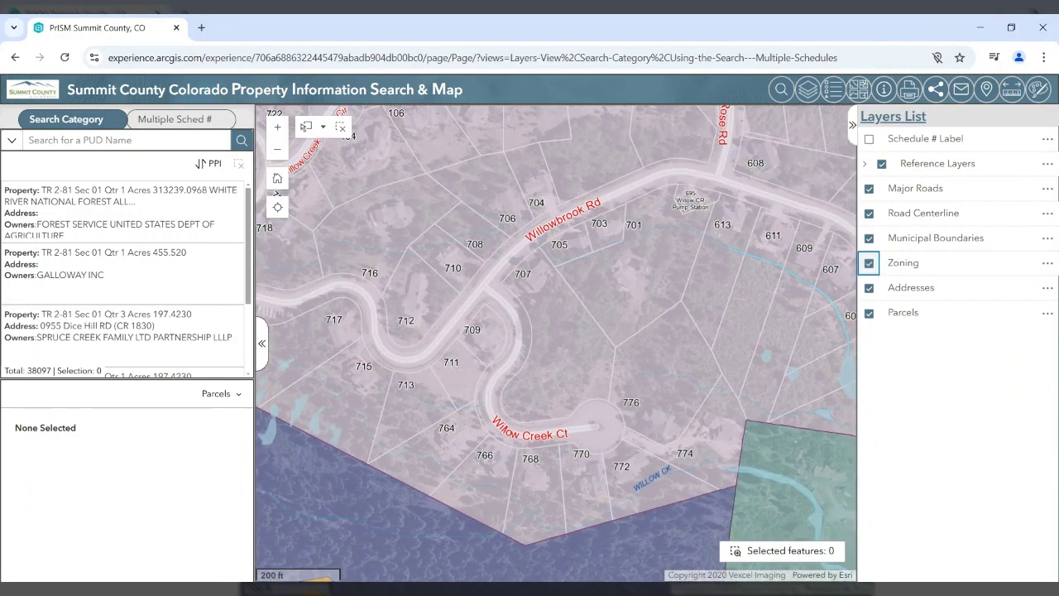
Step: Search 'cortina' and select CORTINA RIDGE PUD
click(125, 140)
text(cortin)
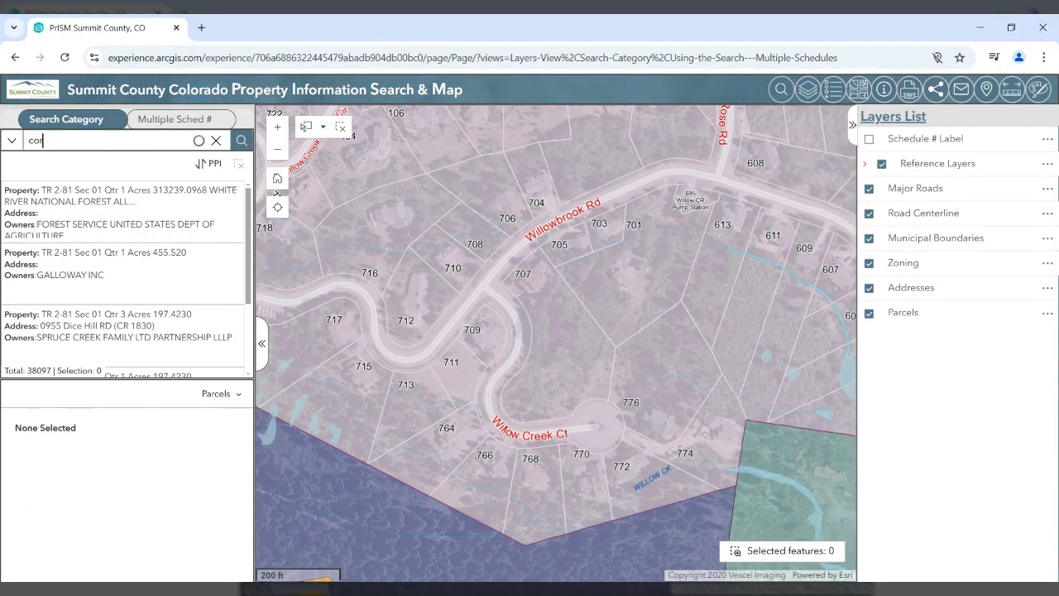
text(a)
click(108, 215)
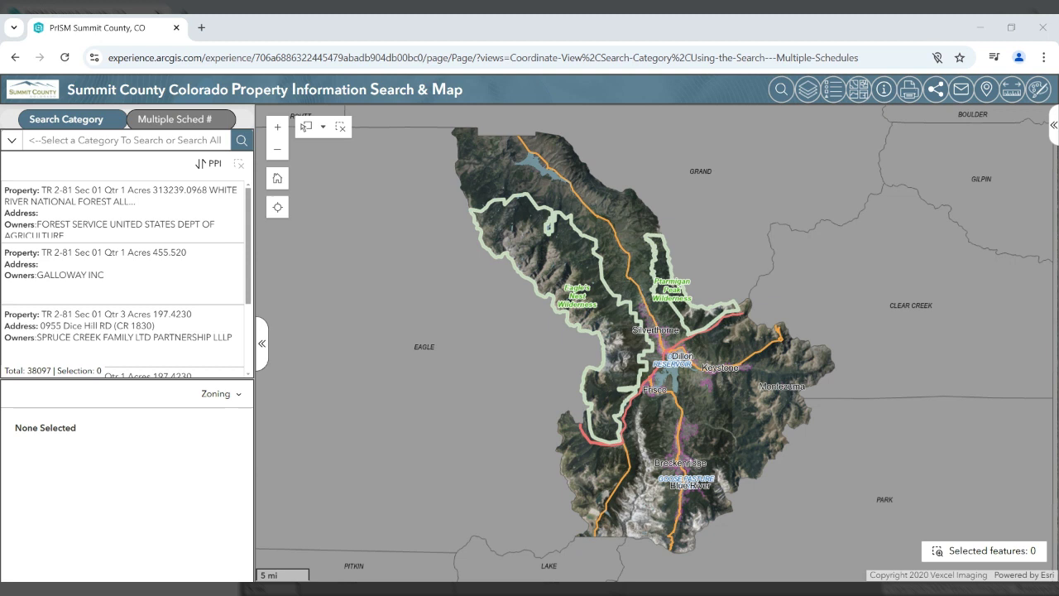
Step: In Multiple Sched #, paste schedule numbers 6520272, 6506308, 1102870 and 6515002
click(184, 122)
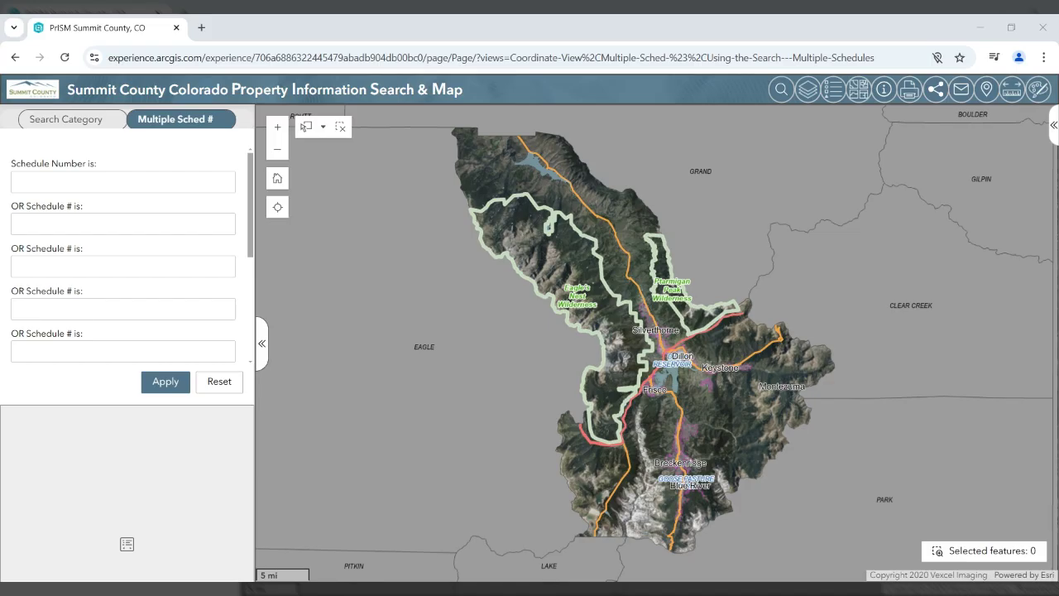
click(217, 182)
text(6520272)
click(107, 231)
text(6506308)
click(107, 265)
text(1102870)
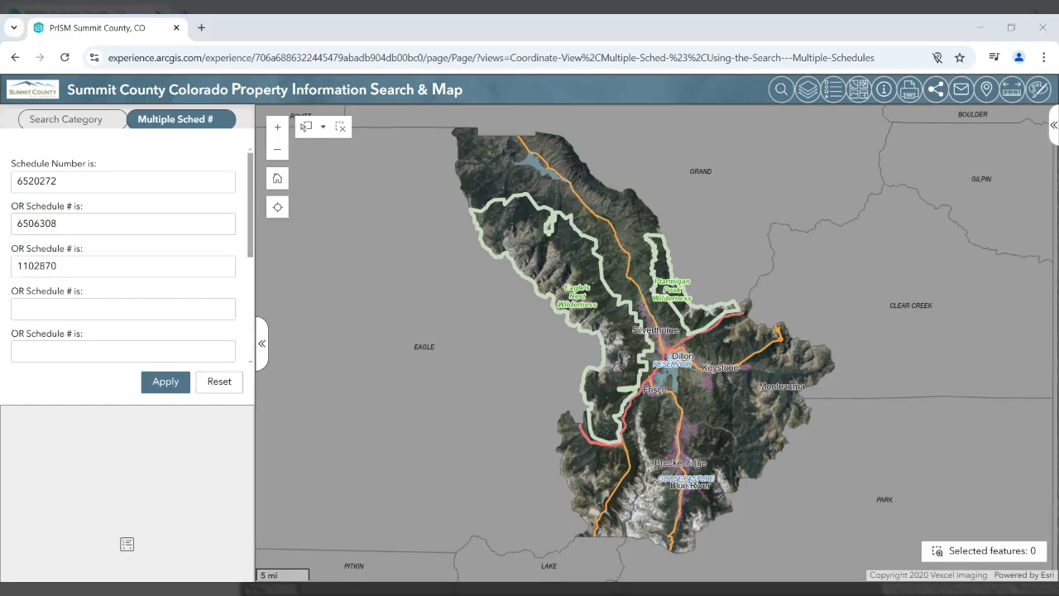
click(145, 309)
text(6515002)
Step: Apply the four-schedule lookup and expand details for schedules 1102870 and 6506308
click(158, 386)
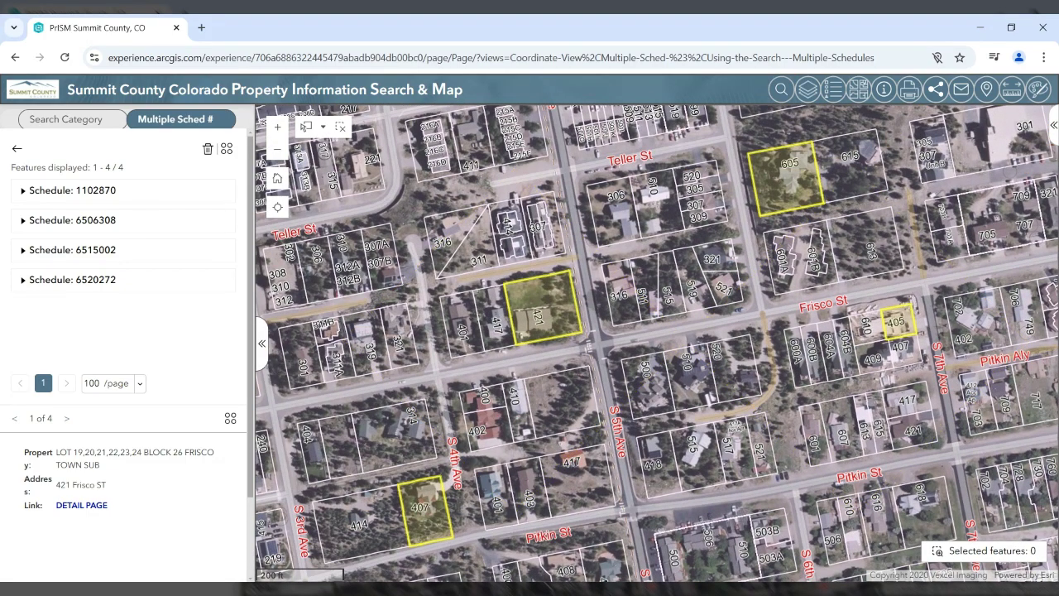
click(22, 190)
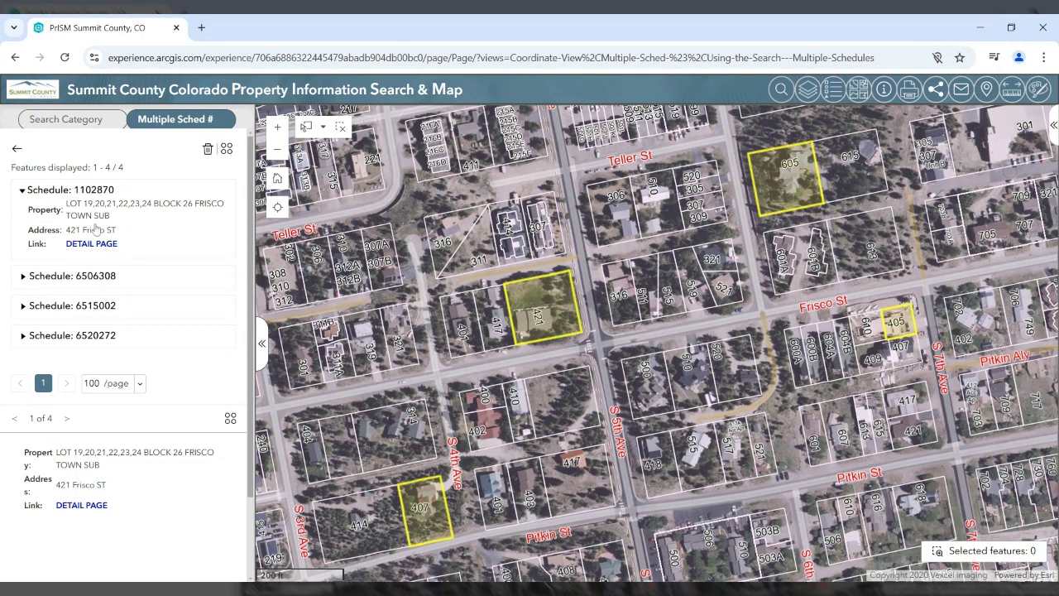
click(23, 275)
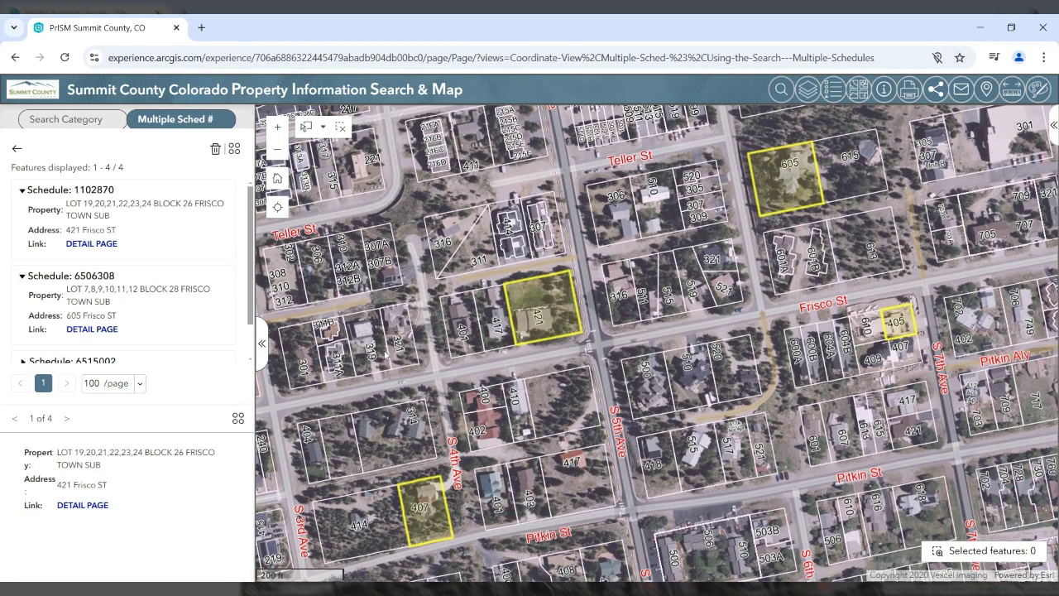